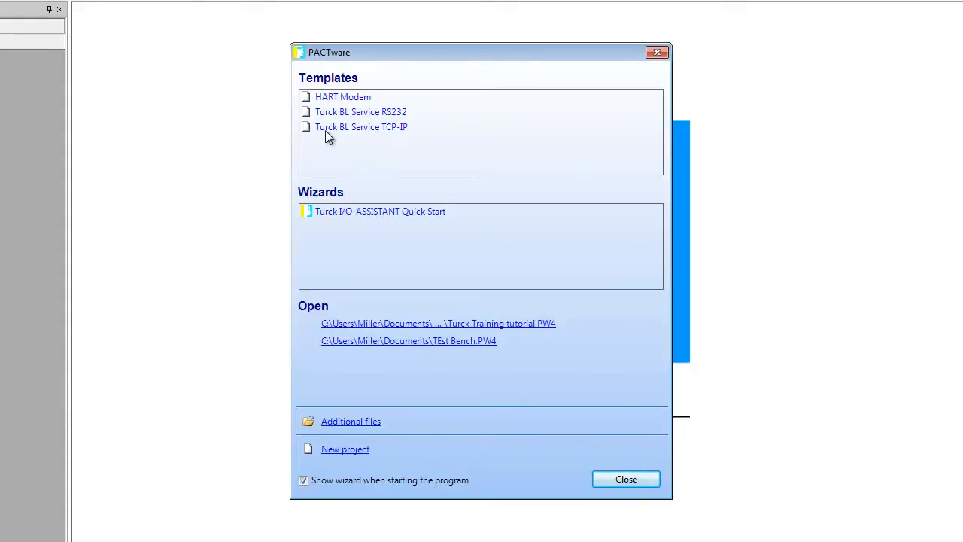
Start a project from the Turck BL Service TCP-IP template and open Busaddress management for the TCP/IP device.
{"action": "left_click", "coordinate": [382, 130]}
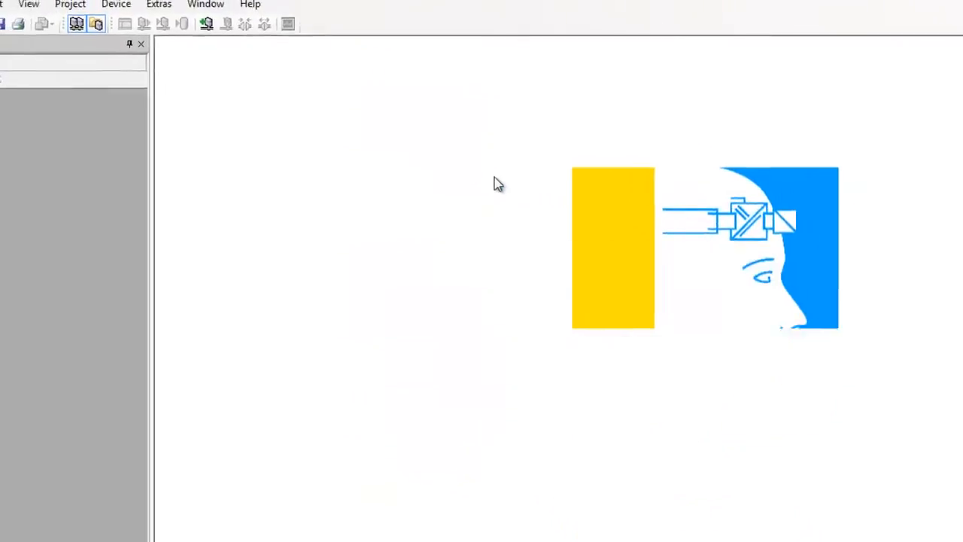
{"action": "left_click", "coordinate": [62, 132]}
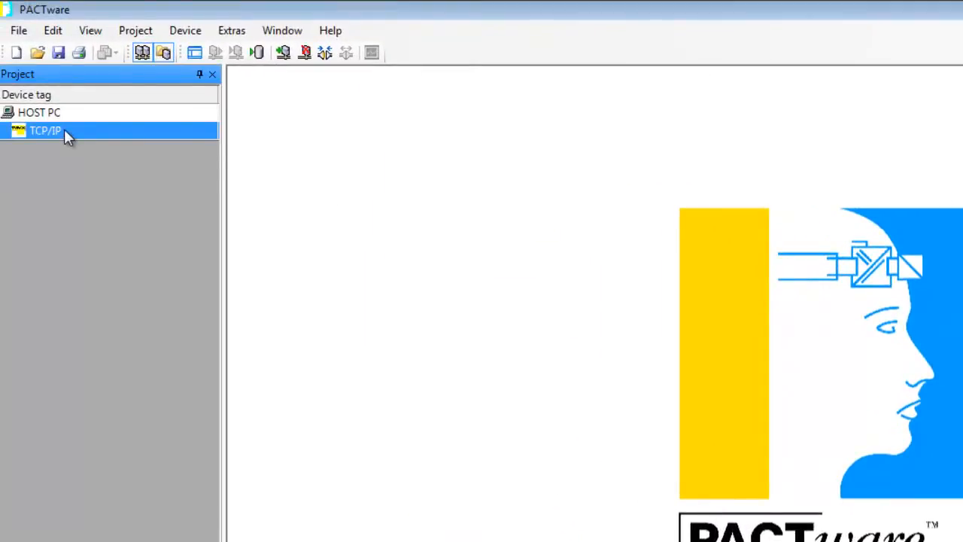
{"action": "right_click", "coordinate": [66, 135]}
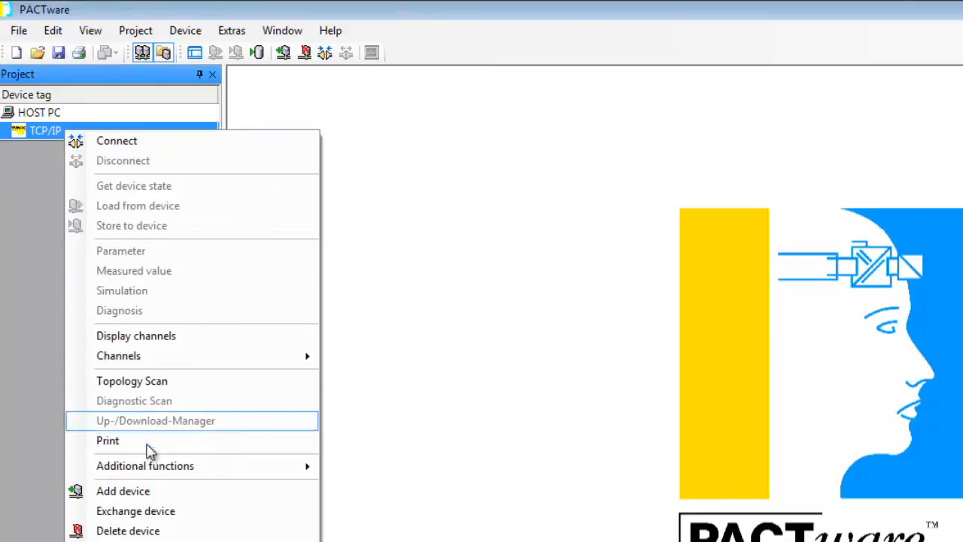
{"action": "mouse_move", "coordinate": [124, 468]}
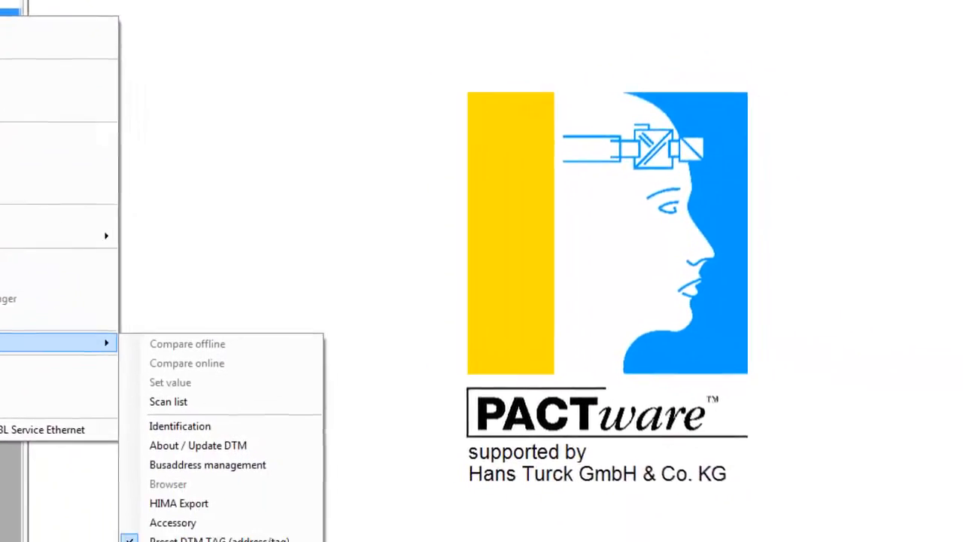
{"action": "left_click", "coordinate": [185, 451]}
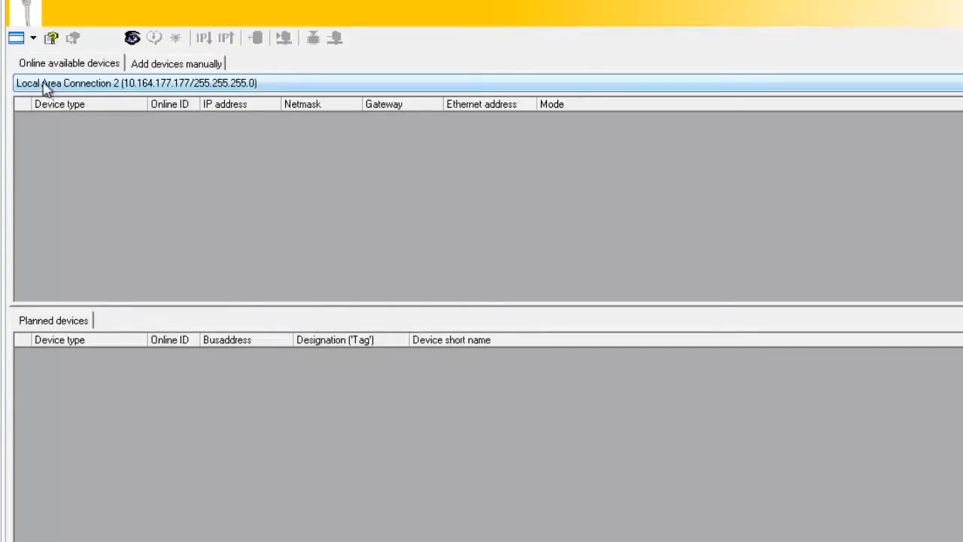
Choose the Local Area Connection 2 adapter and search its network for online devices.
{"action": "left_click", "coordinate": [430, 82]}
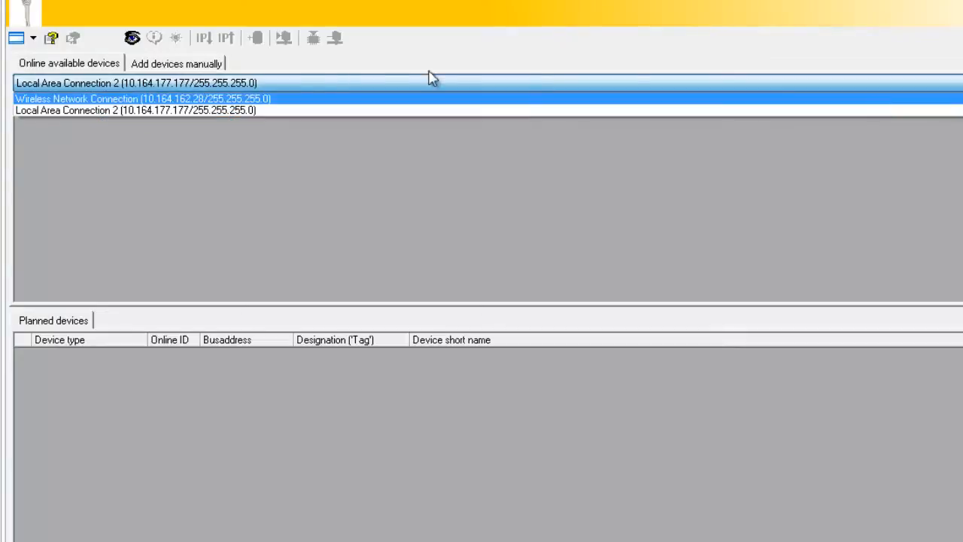
{"action": "left_click", "coordinate": [233, 87]}
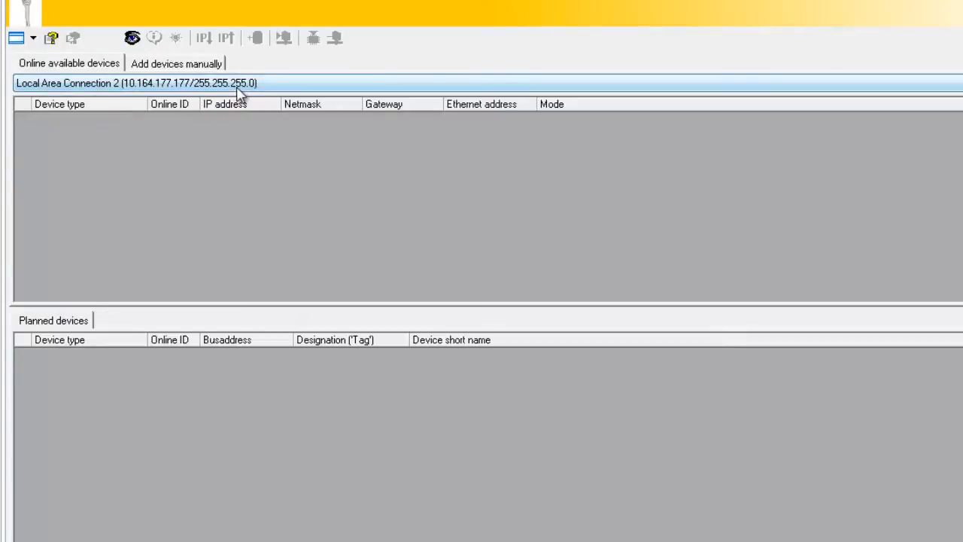
{"action": "left_click", "coordinate": [128, 41]}
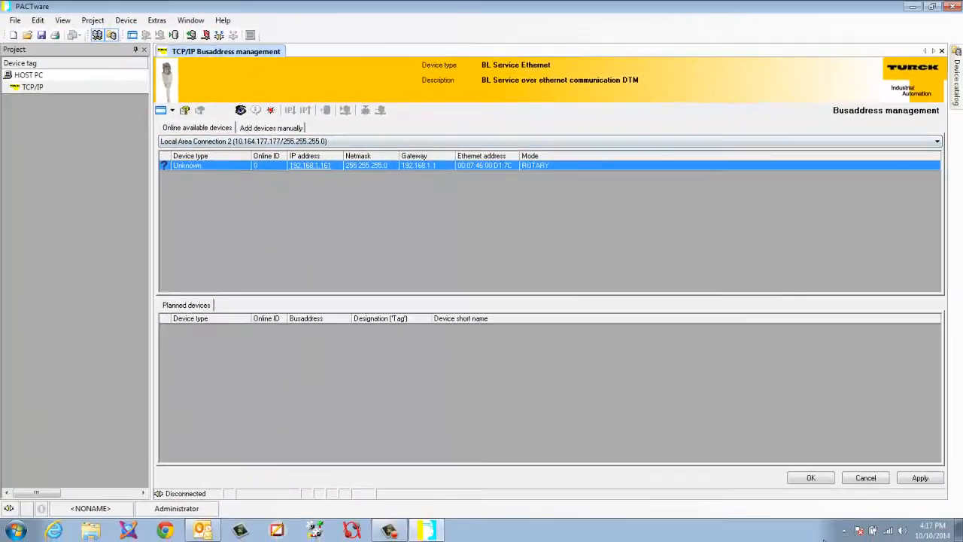
Open the Internet Protocol Version 4 properties of Local Area Connection 2 from the Windows Network and Sharing Center.
{"action": "right_click", "coordinate": [886, 532]}
{"action": "left_click", "coordinate": [873, 521]}
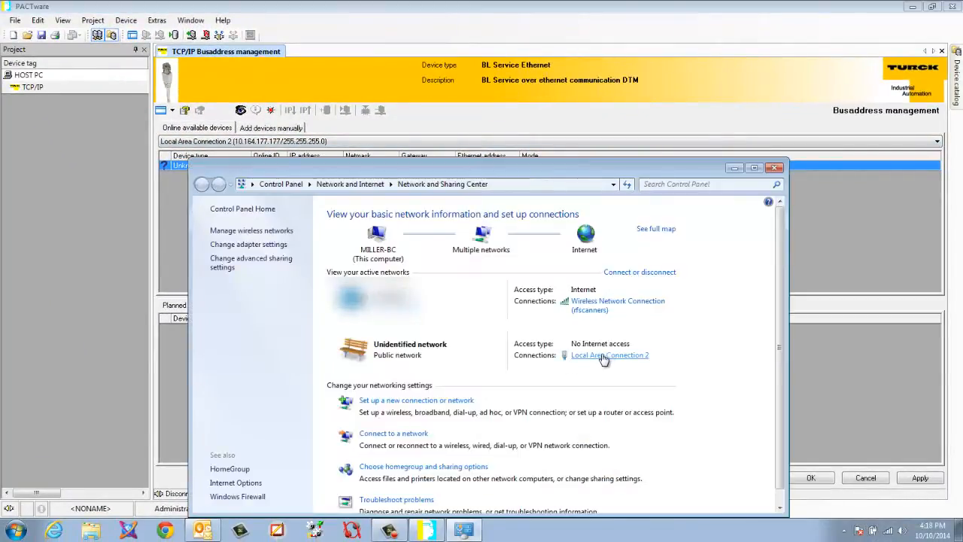
{"action": "left_click", "coordinate": [604, 359]}
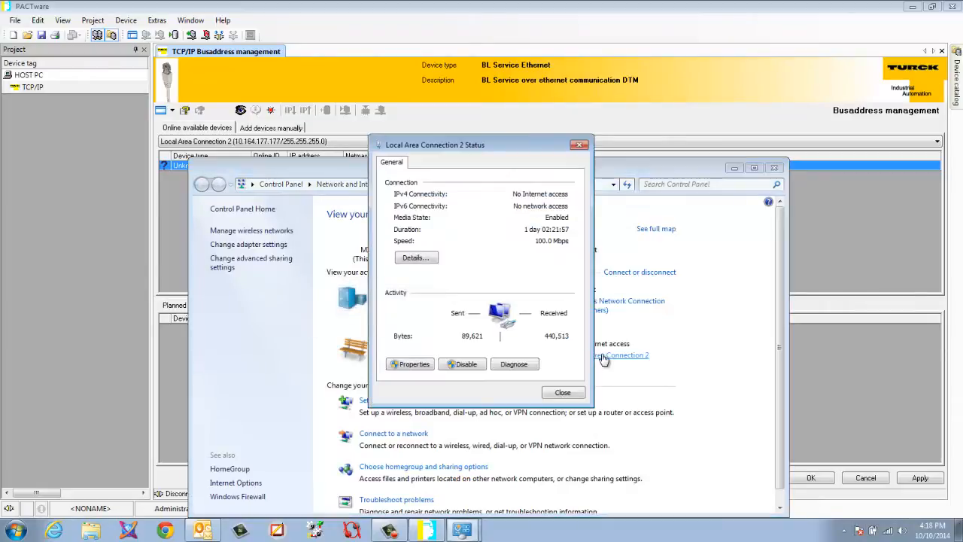
{"action": "left_click", "coordinate": [413, 366]}
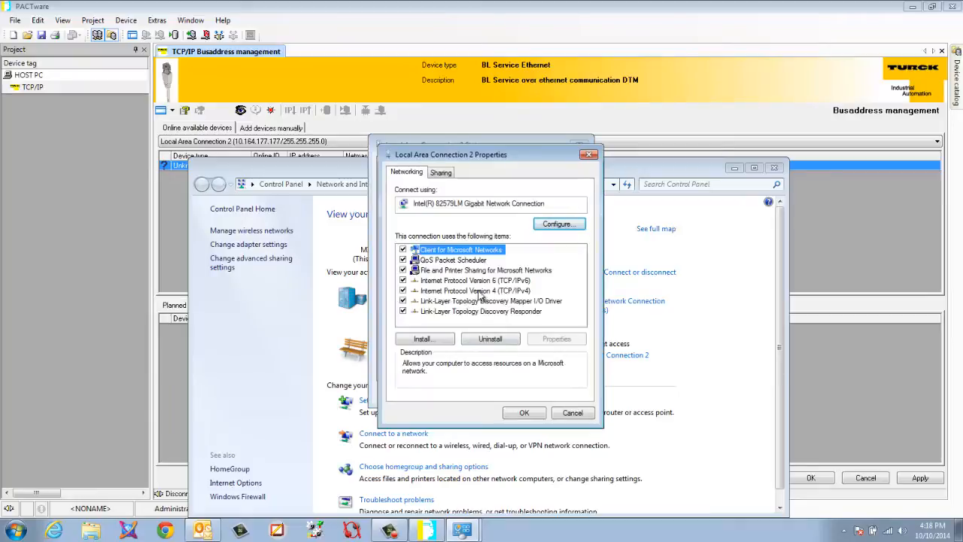
{"action": "left_click", "coordinate": [498, 292]}
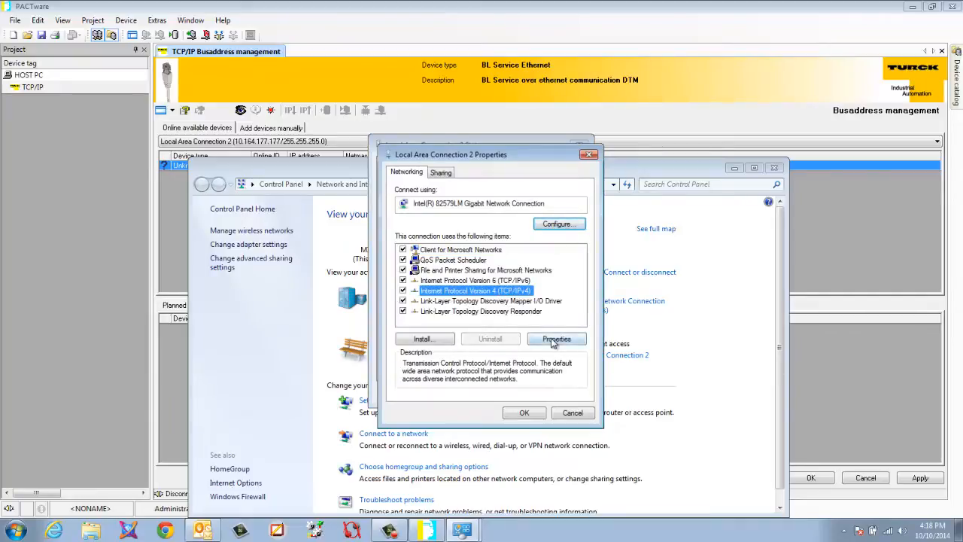
{"action": "left_click", "coordinate": [555, 339]}
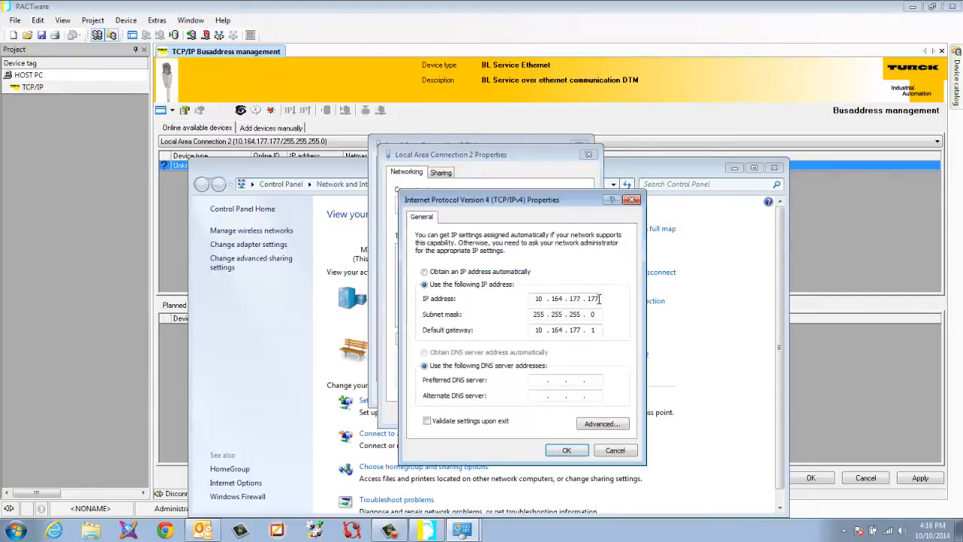
Set the computer's static IP address for Local Area Connection 2 to 192.168.1.200.
{"action": "left_click_drag", "start_coordinate": [599, 299], "coordinate": [525, 301]}
{"action": "key", "text": "BackSpace"}
{"action": "key", "text": "BackSpace"}
{"action": "key", "text": "BackSpace"}
{"action": "key", "text": "BackSpace"}
{"action": "key", "text": "BackSpace"}
{"action": "key", "text": "BackSpace"}
{"action": "key", "text": "BackSpace"}
{"action": "key", "text": "BackSpace"}
{"action": "key", "text": "BackSpace"}
{"action": "type", "text": "1 . 200"}
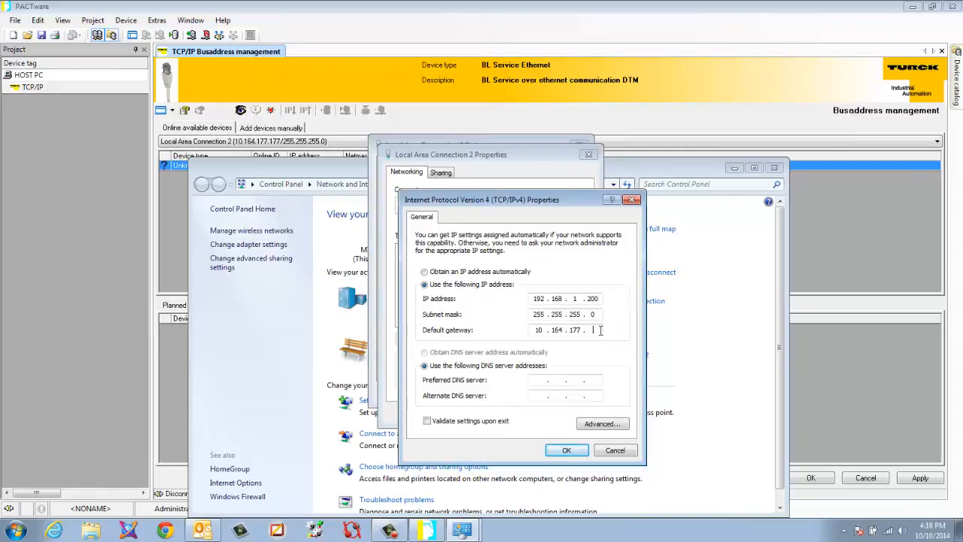
Clear the old default gateway address, then save the IPv4 settings and close the network windows.
{"action": "key", "text": "BackSpace"}
{"action": "key", "text": "BackSpace"}
{"action": "key", "text": "BackSpace"}
{"action": "key", "text": "BackSpace"}
{"action": "key", "text": "BackSpace"}
{"action": "key", "text": "BackSpace"}
{"action": "key", "text": "BackSpace"}
{"action": "key", "text": "BackSpace"}
{"action": "key", "text": "BackSpace"}
{"action": "left_click", "coordinate": [569, 449]}
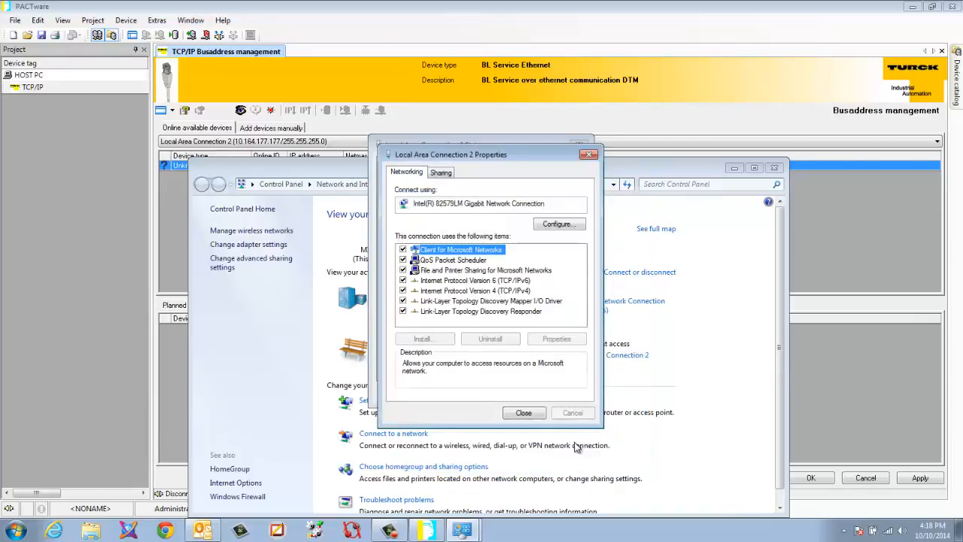
{"action": "left_click", "coordinate": [525, 416]}
{"action": "left_click", "coordinate": [563, 391]}
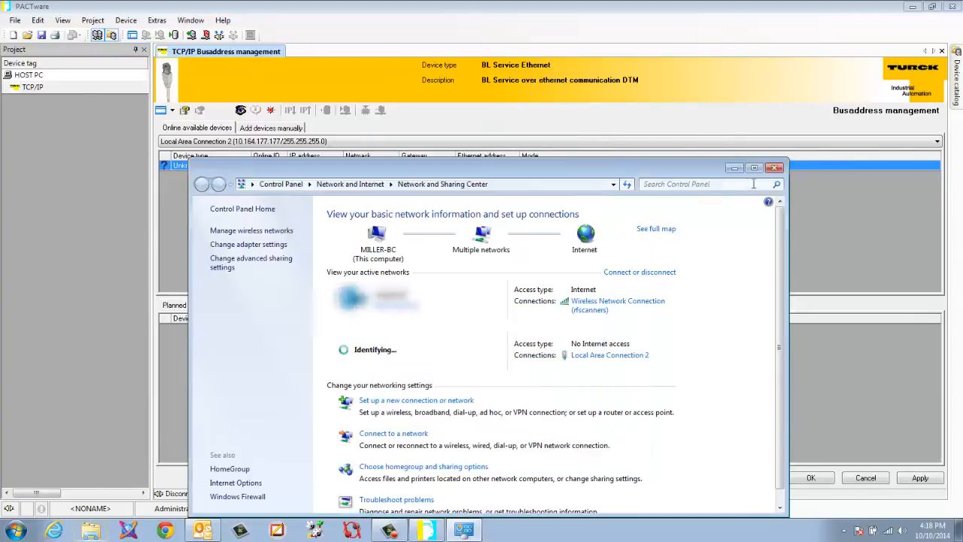
{"action": "left_click", "coordinate": [774, 168]}
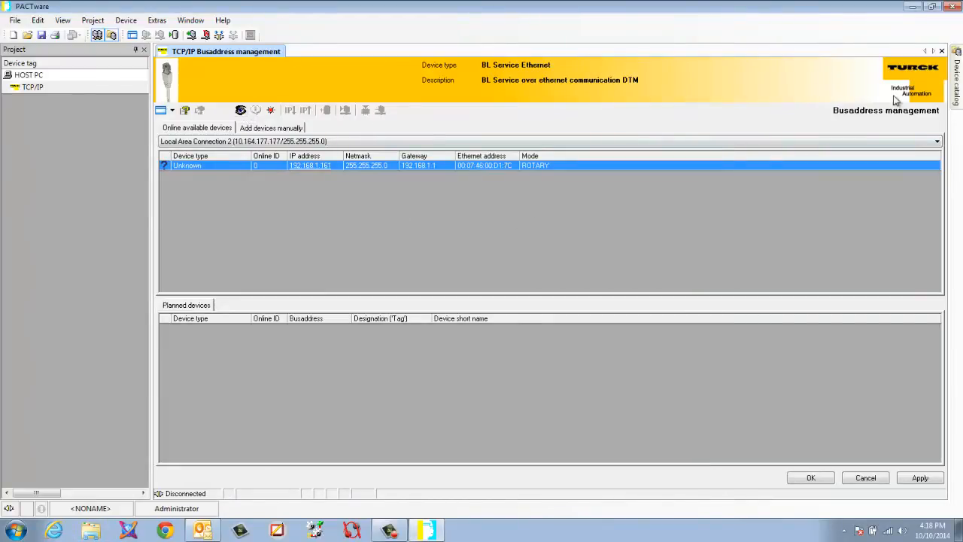
Close Busaddress management and reopen it for the TCP/IP device to reload the network adapters.
{"action": "left_click", "coordinate": [941, 52]}
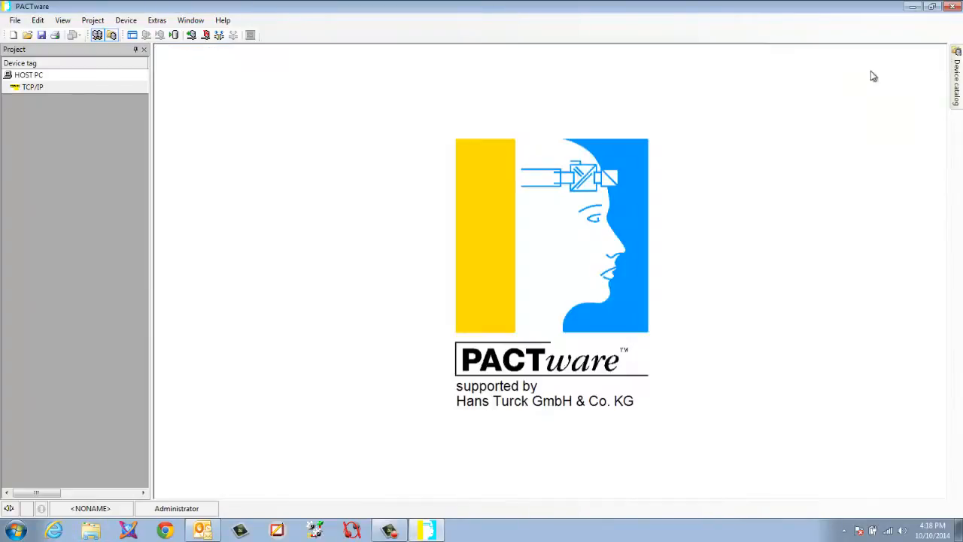
{"action": "right_click", "coordinate": [84, 88]}
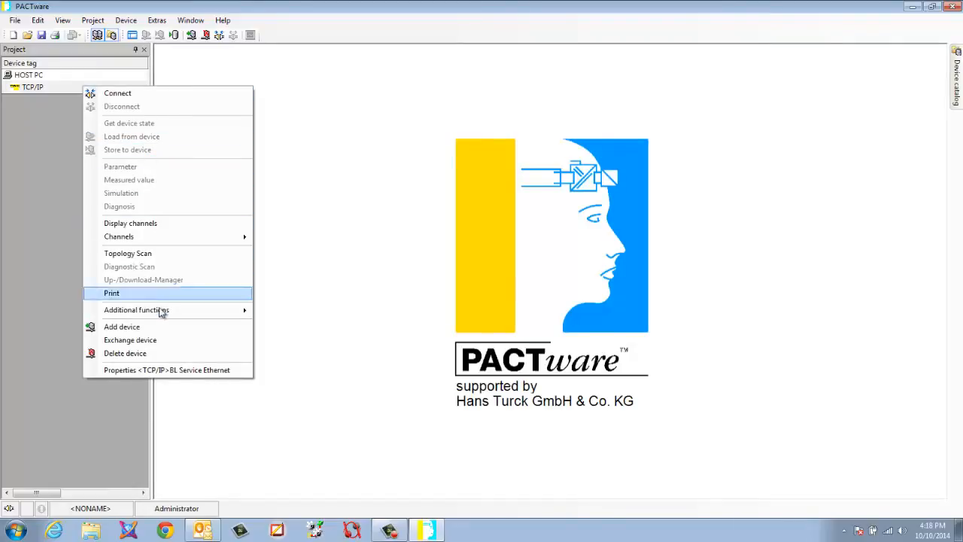
{"action": "mouse_move", "coordinate": [161, 313]}
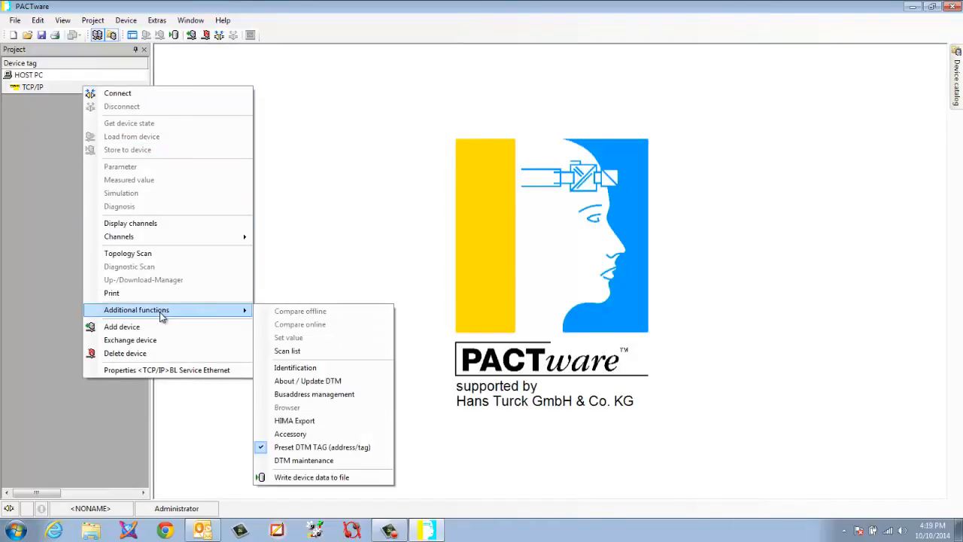
{"action": "left_click", "coordinate": [337, 400]}
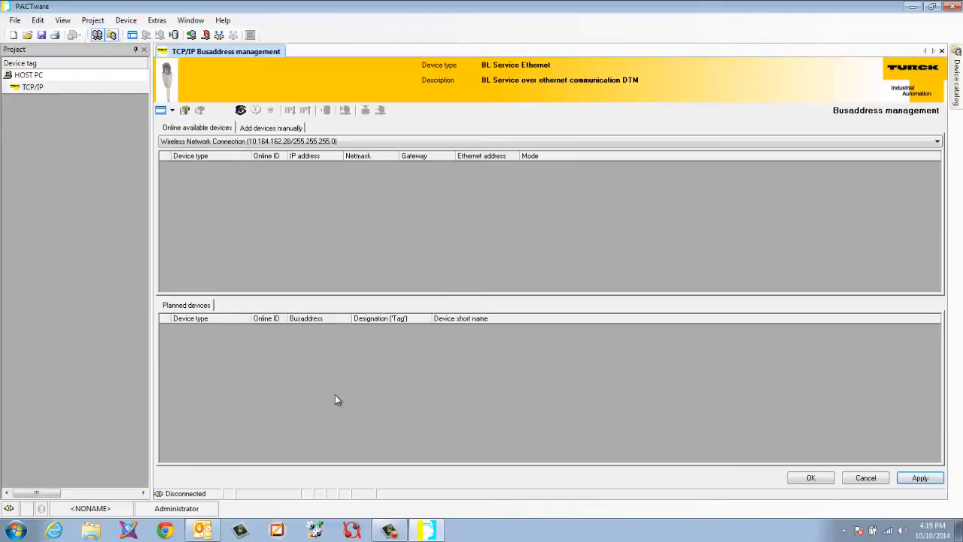
Select the Local Area Connection 2 adapter with address 192.168.1.200 and search for online devices again.
{"action": "left_click", "coordinate": [937, 141]}
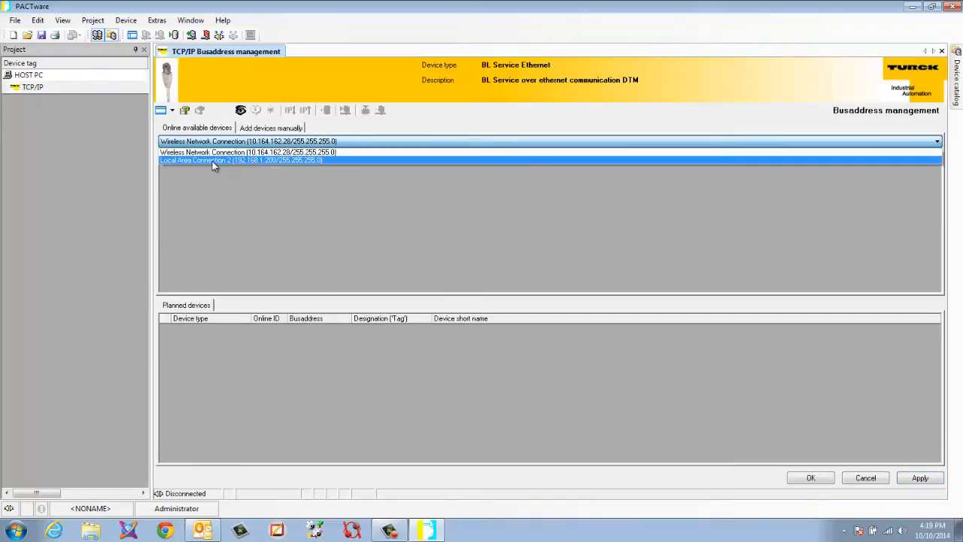
{"action": "left_click", "coordinate": [212, 161]}
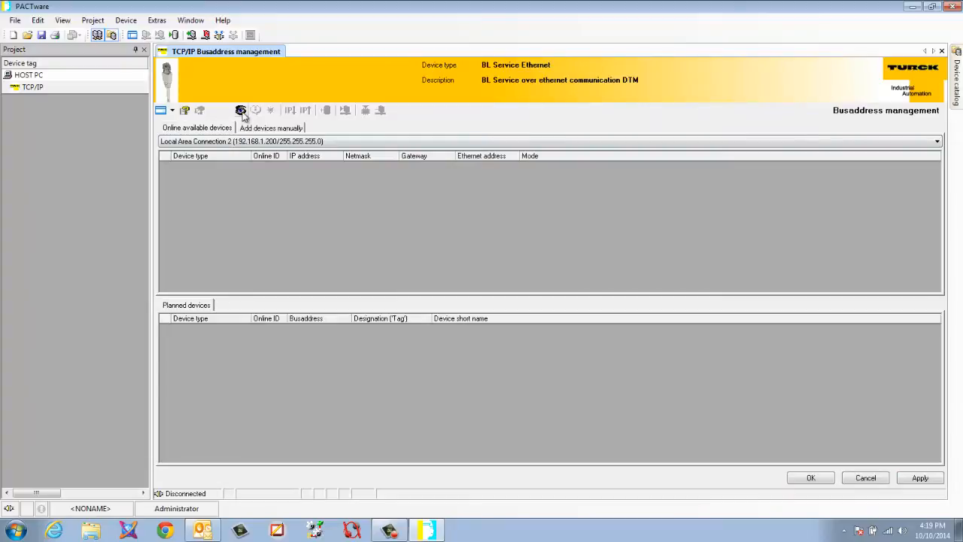
{"action": "left_click", "coordinate": [241, 112]}
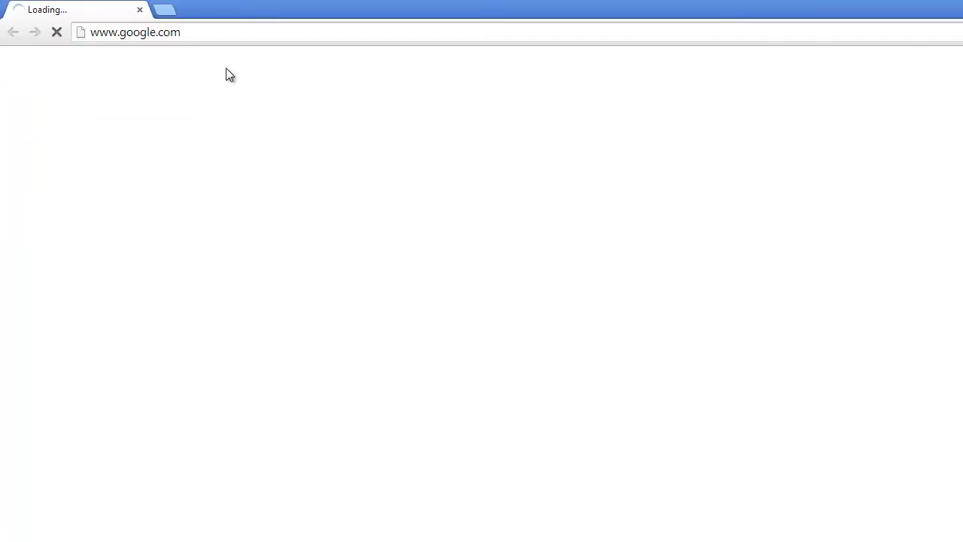
Switch to the Chrome browser and load the gateway's embedded website at 192.168.1.161.
{"action": "left_click", "coordinate": [230, 34]}
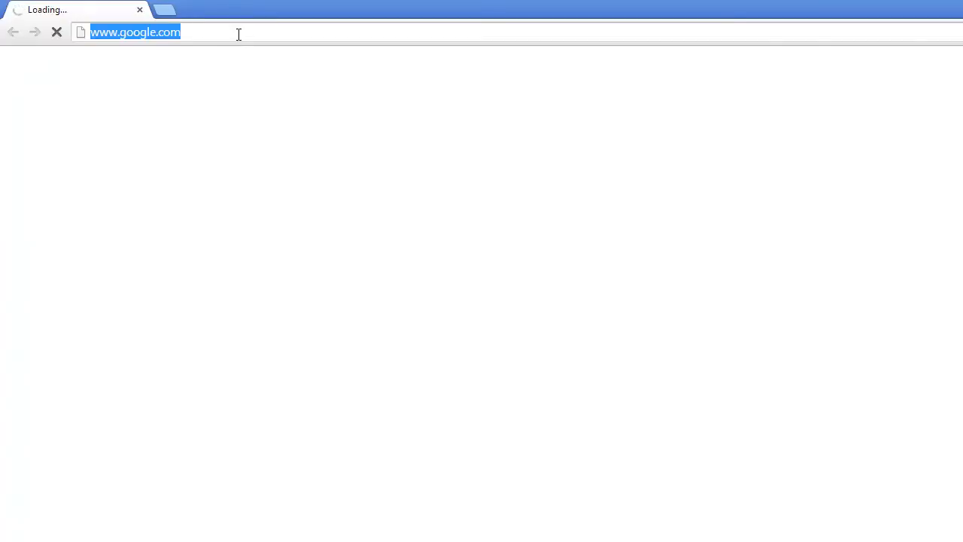
{"action": "type", "text": "192.168.1.161"}
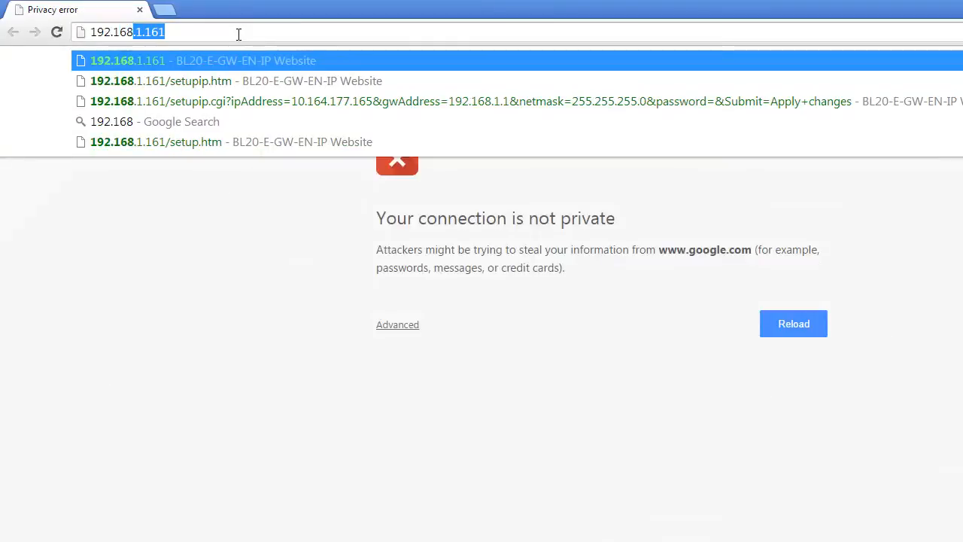
{"action": "key", "text": "Return"}
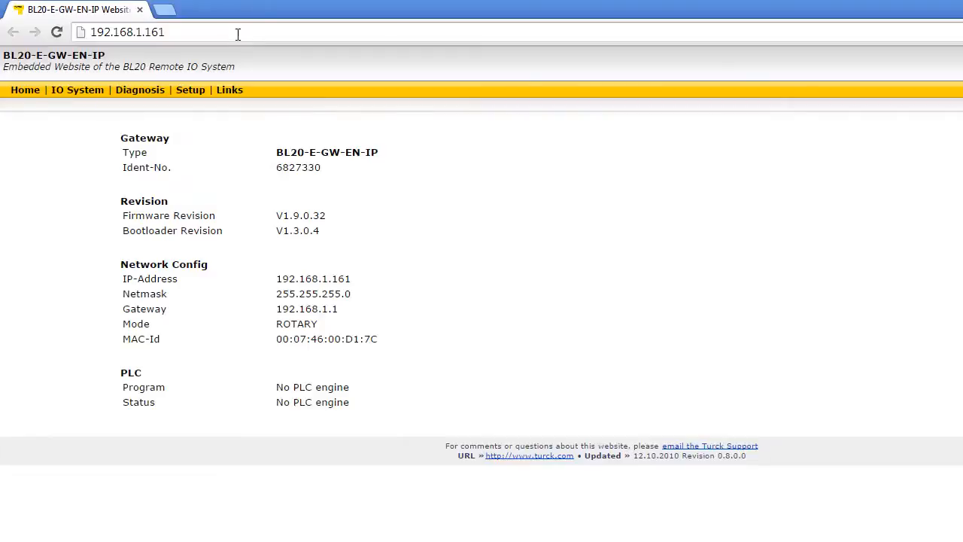
{"action": "left_click_drag", "start_coordinate": [81, 32], "coordinate": [167, 32]}
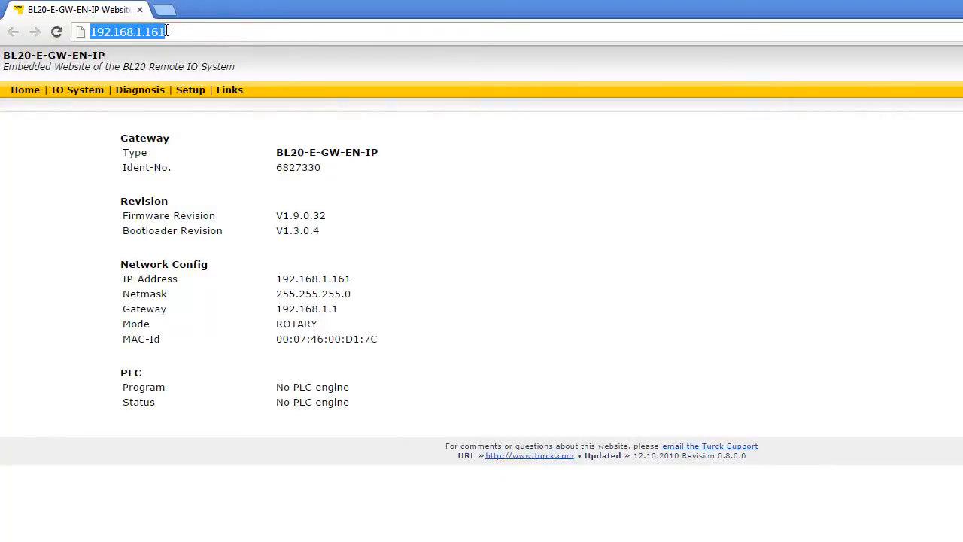
Open the gateway's IP configuration setup page and enter 10.164.177.165 as its IP address.
{"action": "left_click", "coordinate": [191, 89]}
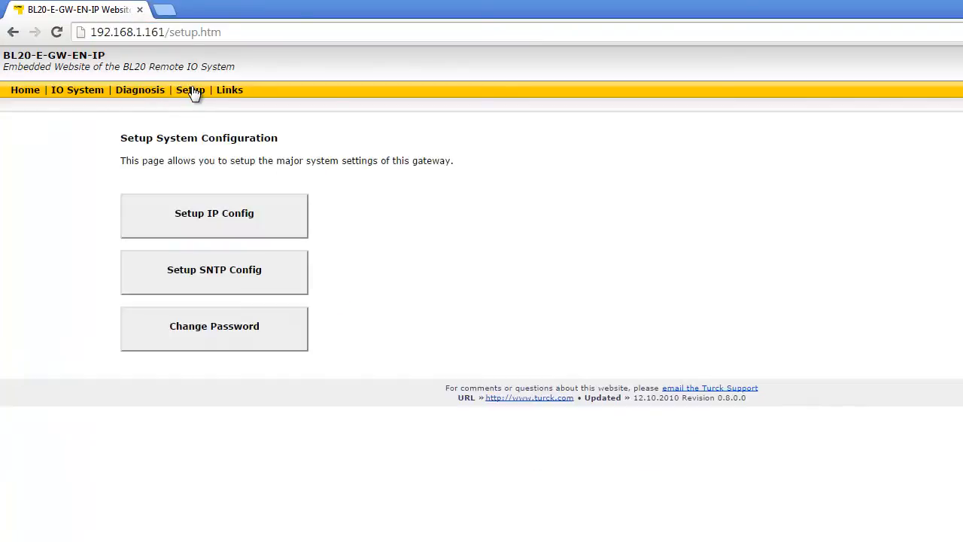
{"action": "left_click", "coordinate": [274, 215]}
{"action": "left_click", "coordinate": [302, 272]}
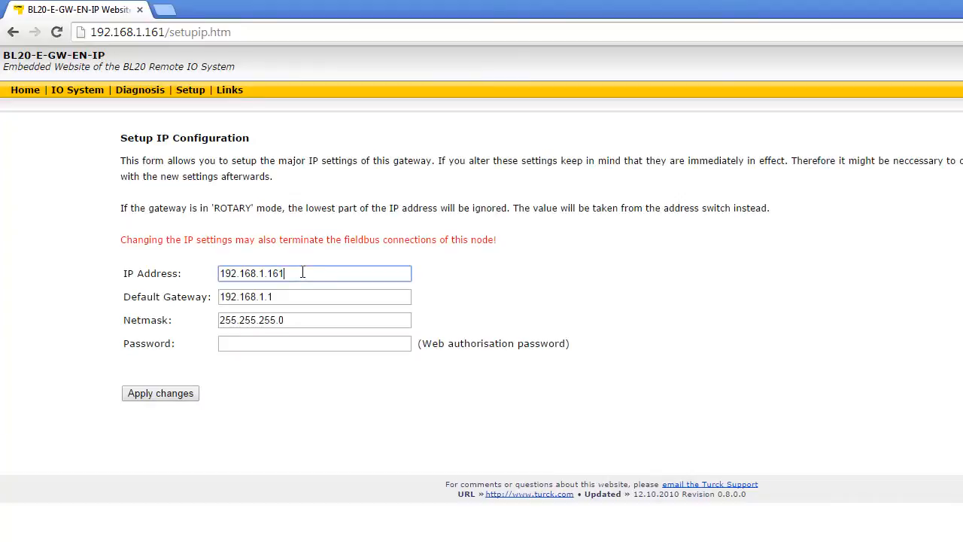
{"action": "key", "text": "BackSpace"}
{"action": "key", "text": "BackSpace"}
{"action": "key", "text": "BackSpace"}
{"action": "key", "text": "BackSpace"}
{"action": "key", "text": "BackSpace"}
{"action": "key", "text": "BackSpace"}
{"action": "key", "text": "BackSpace"}
{"action": "key", "text": "BackSpace"}
{"action": "key", "text": "BackSpace"}
{"action": "key", "text": "BackSpace"}
{"action": "key", "text": "BackSpace"}
{"action": "key", "text": "BackSpace"}
{"action": "key", "text": "BackSpace"}
{"action": "type", "text": "10"}
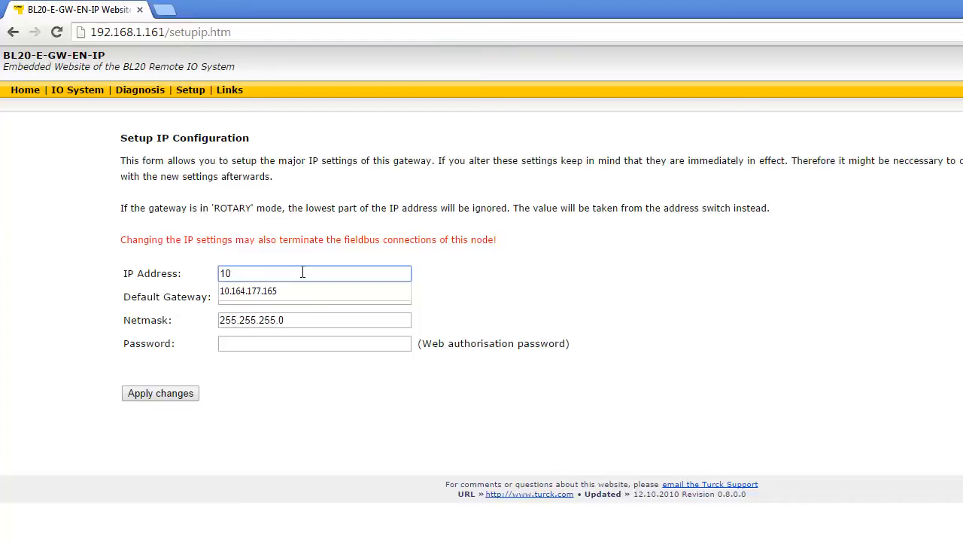
{"action": "key", "text": "Down"}
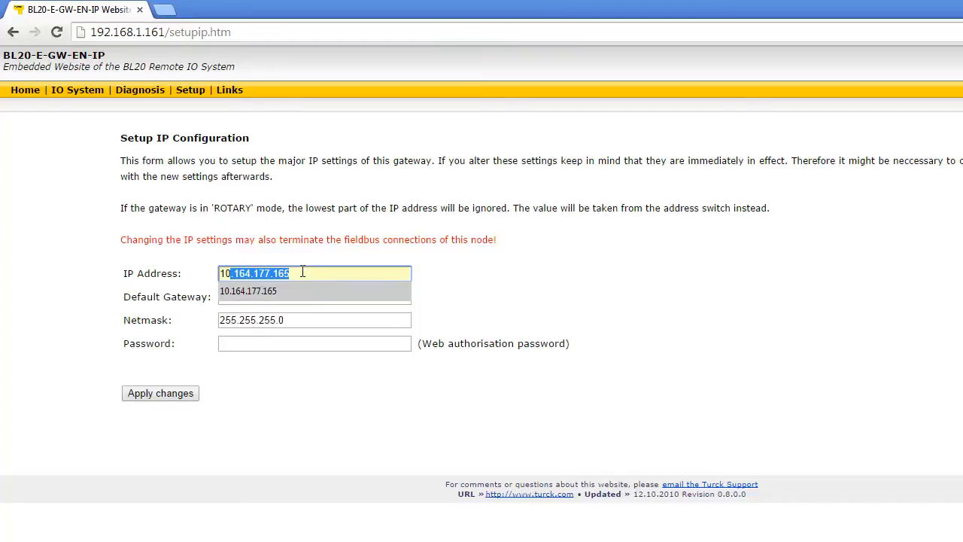
{"action": "key", "text": "Return"}
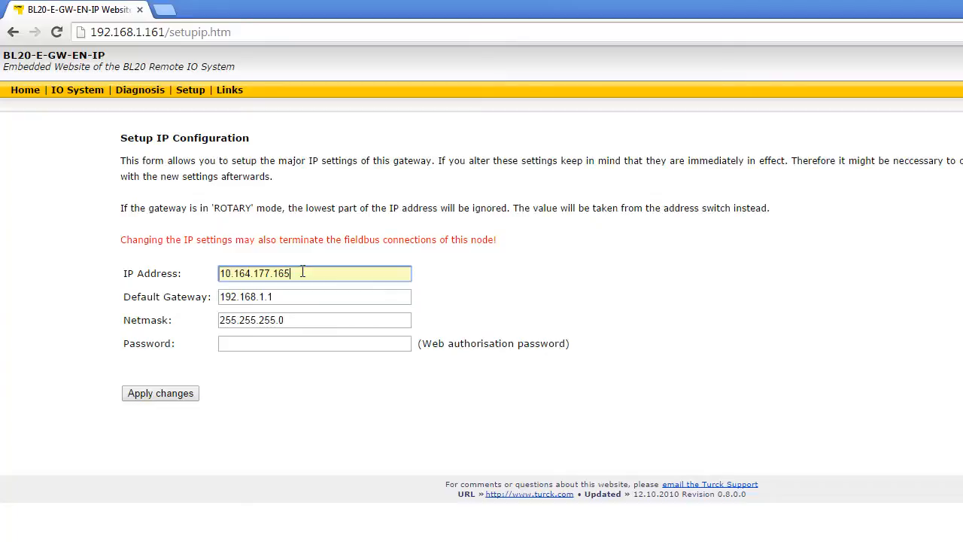
Enter 10.164.177.1 as the default gateway in the IP configuration form.
{"action": "left_click", "coordinate": [294, 297]}
{"action": "key", "text": "ctrl+a"}
{"action": "type", "text": "10"}
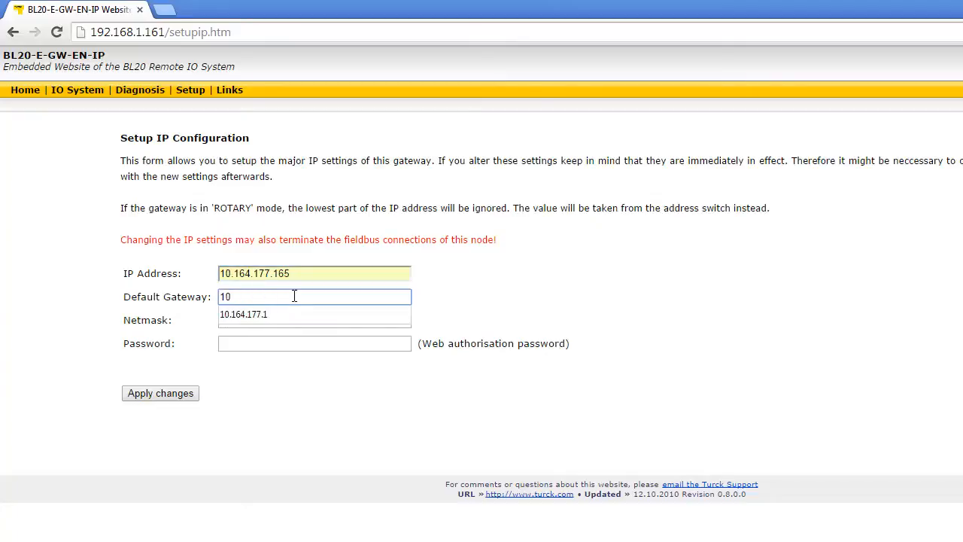
{"action": "key", "text": "Down"}
{"action": "key", "text": "Return"}
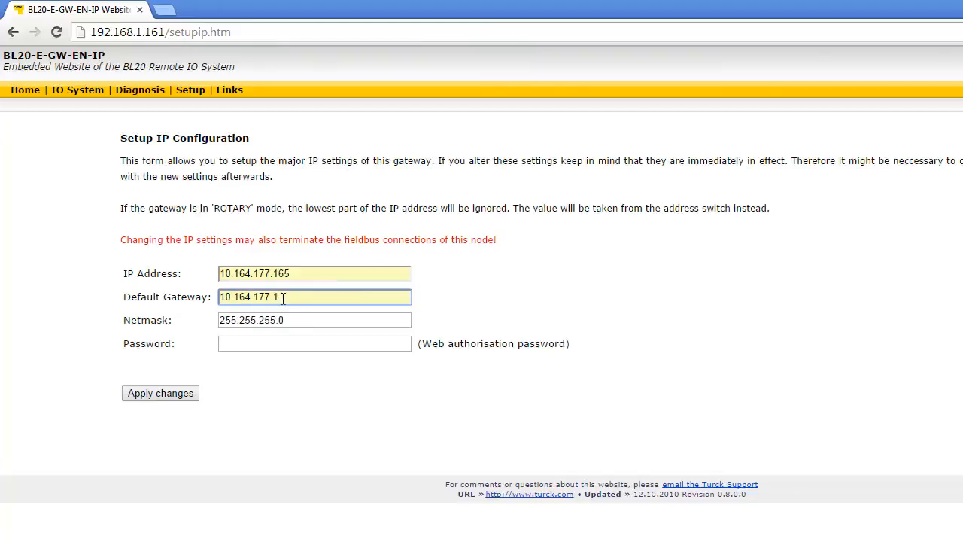
Enter the web authorisation password and apply the gateway's IP configuration changes.
{"action": "left_click", "coordinate": [260, 346]}
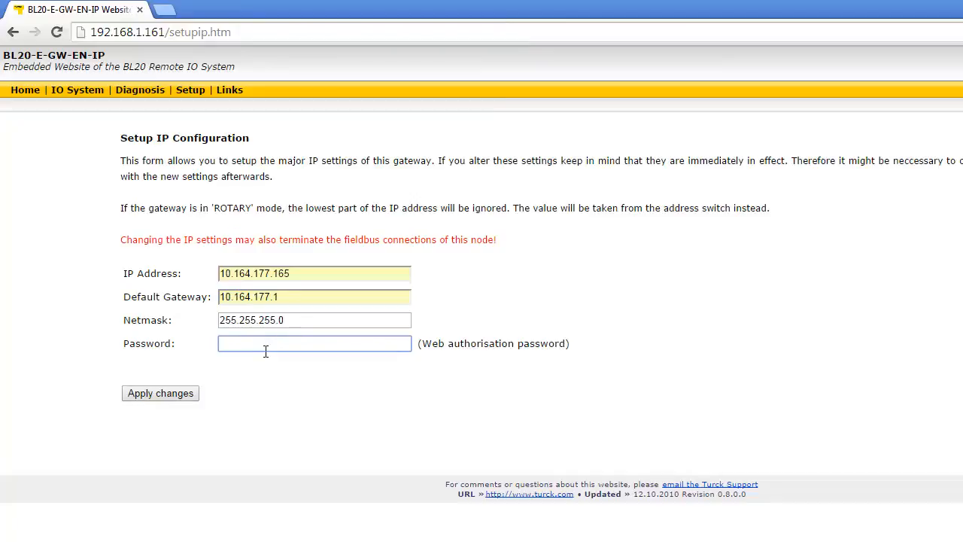
{"action": "type", "text": "****"}
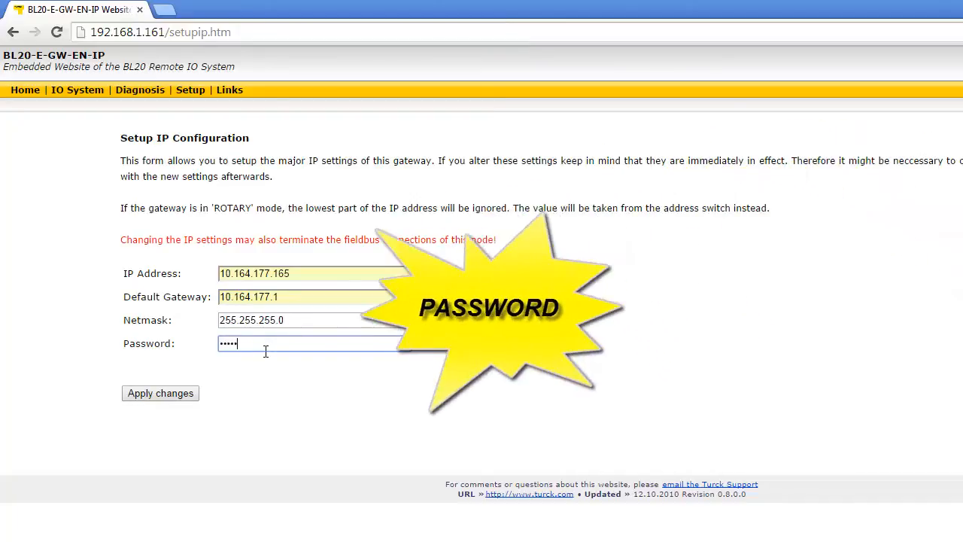
{"action": "type", "text": "**"}
{"action": "left_click", "coordinate": [130, 392]}
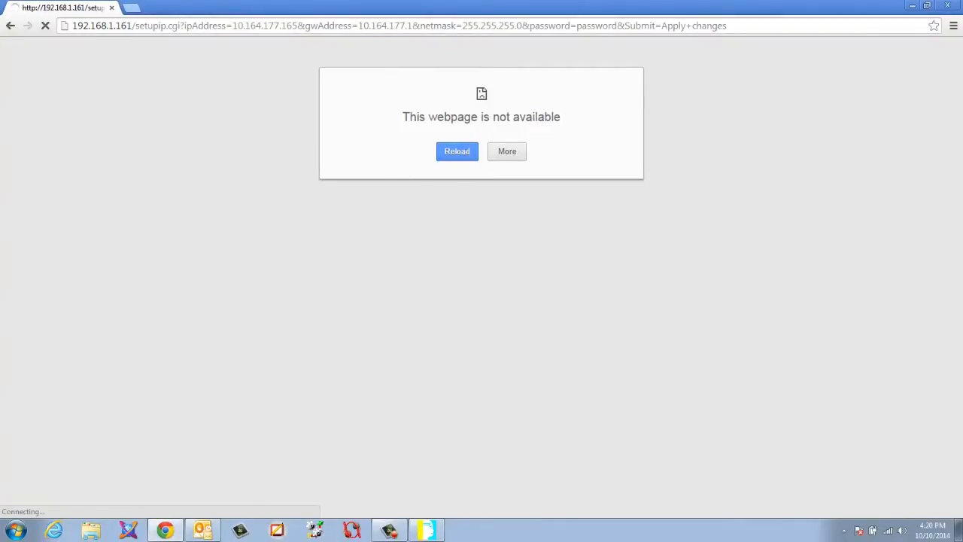
Close the browser and the TCP/IP Busaddress management window in PACTware.
{"action": "left_click", "coordinate": [950, 7]}
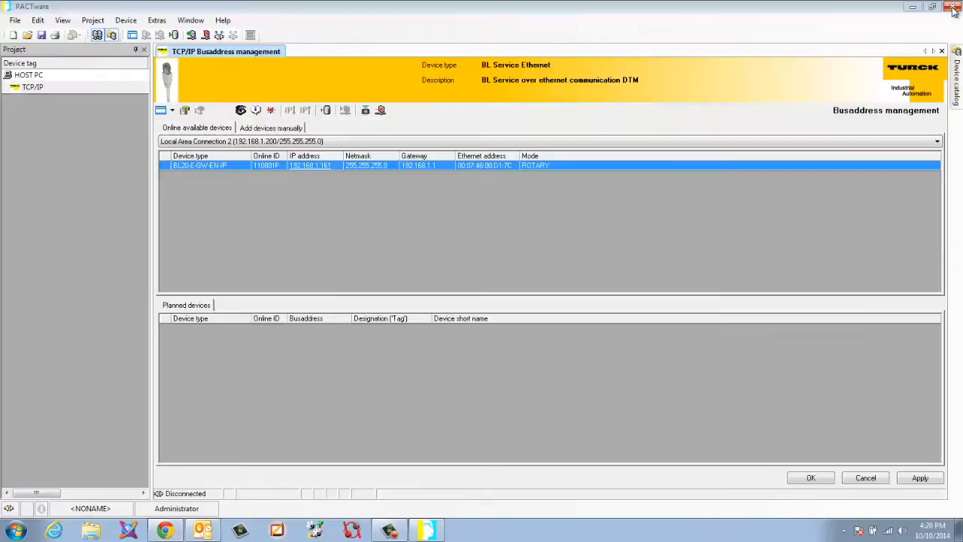
{"action": "left_click", "coordinate": [942, 53]}
{"action": "left_click", "coordinate": [942, 53]}
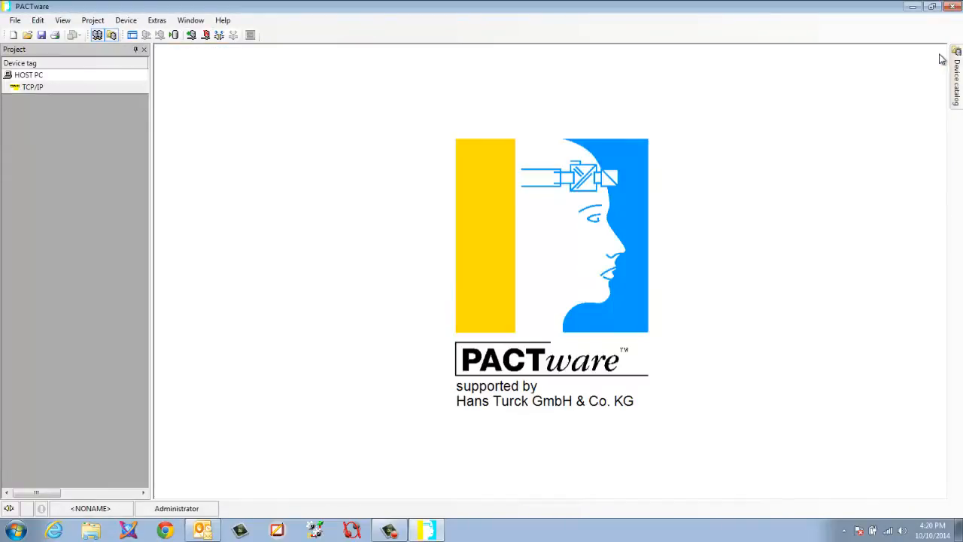
Open the Internet Protocol Version 4 (TCP/IPv4) properties of Local Area Connection 2 from the Network and Sharing Center.
{"action": "right_click", "coordinate": [888, 534]}
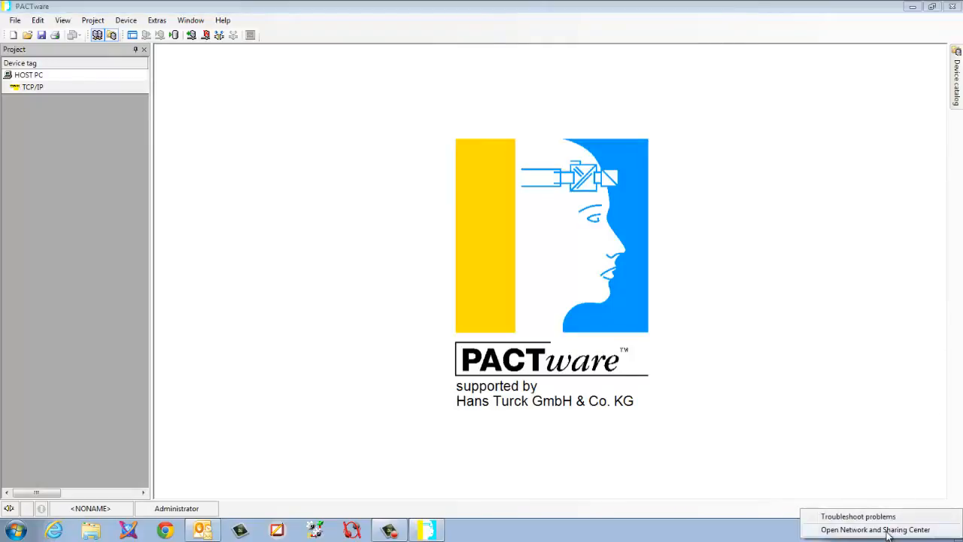
{"action": "left_click", "coordinate": [882, 529]}
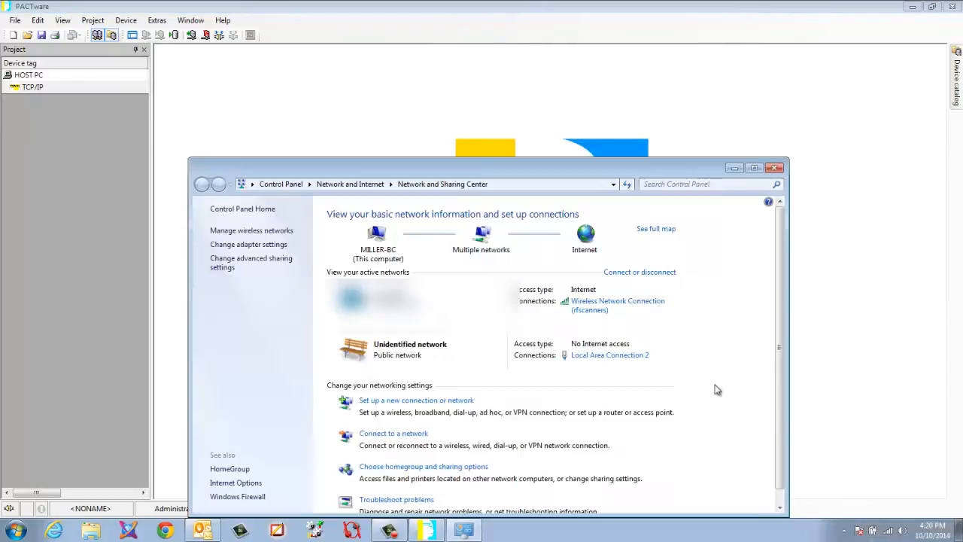
{"action": "left_click", "coordinate": [613, 355]}
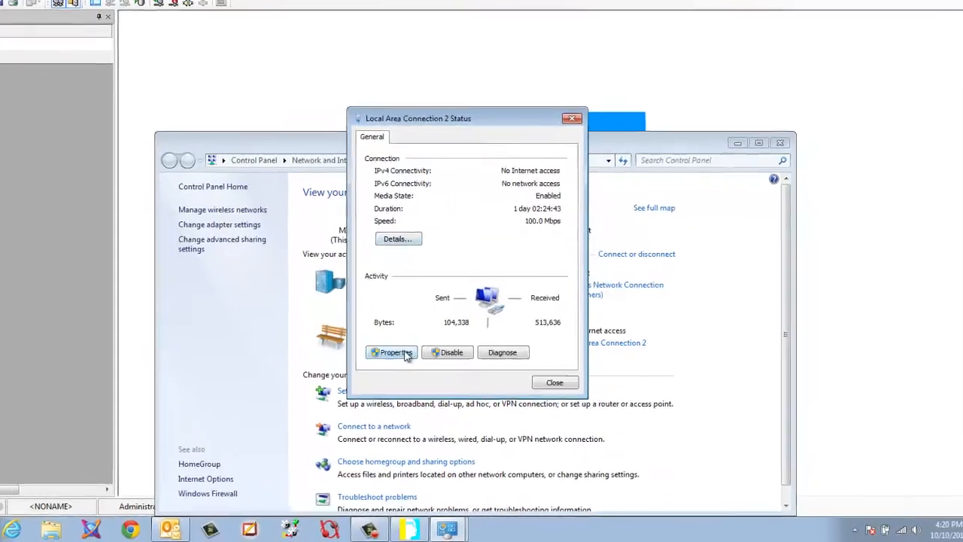
{"action": "left_click", "coordinate": [409, 364]}
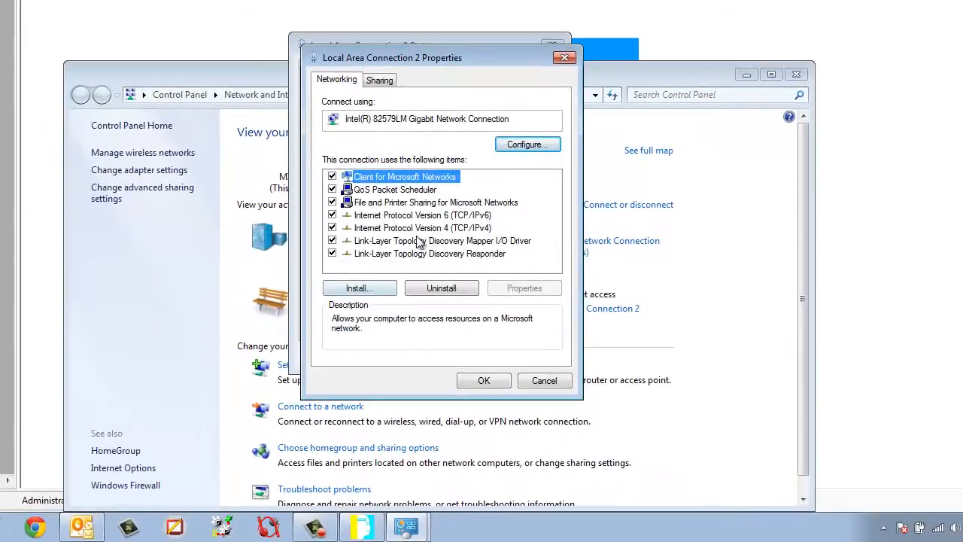
{"action": "left_click", "coordinate": [451, 228]}
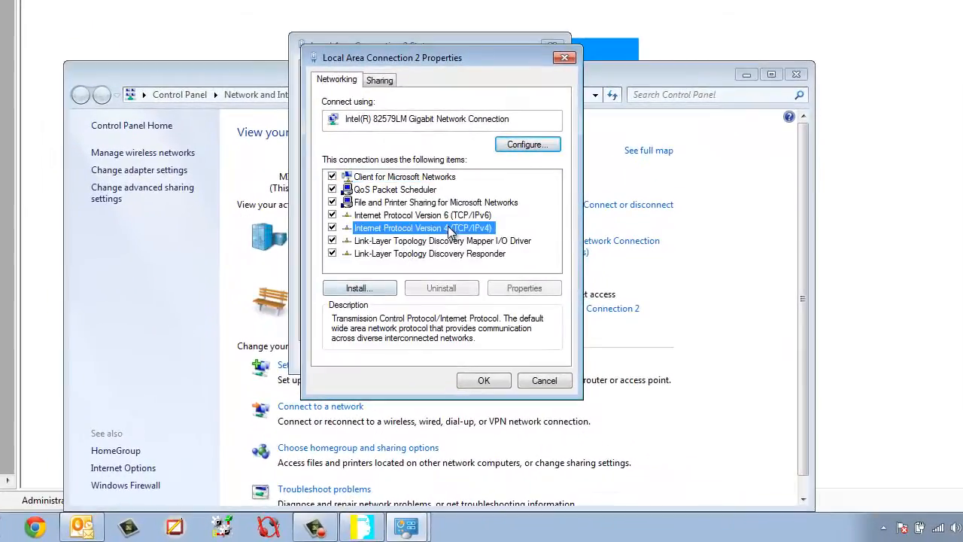
{"action": "left_click", "coordinate": [522, 290]}
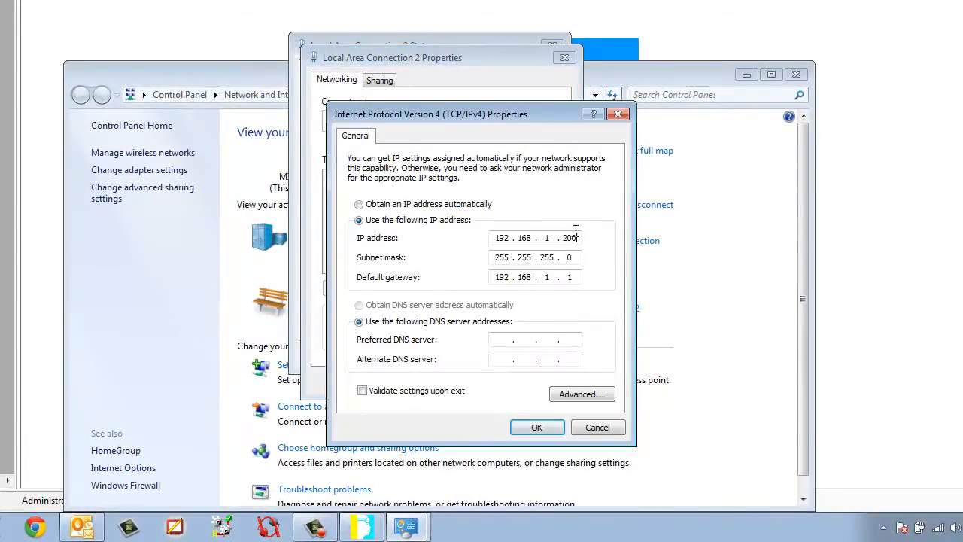
Replace the adapter's static IP address with 10.164.177.177.
{"action": "left_click", "coordinate": [575, 238]}
{"action": "key", "text": "BackSpace"}
{"action": "key", "text": "BackSpace"}
{"action": "key", "text": "BackSpace"}
{"action": "key", "text": "BackSpace"}
{"action": "key", "text": "BackSpace"}
{"action": "key", "text": "BackSpace"}
{"action": "key", "text": "BackSpace"}
{"action": "key", "text": "BackSpace"}
{"action": "key", "text": "BackSpace"}
{"action": "key", "text": "BackSpace"}
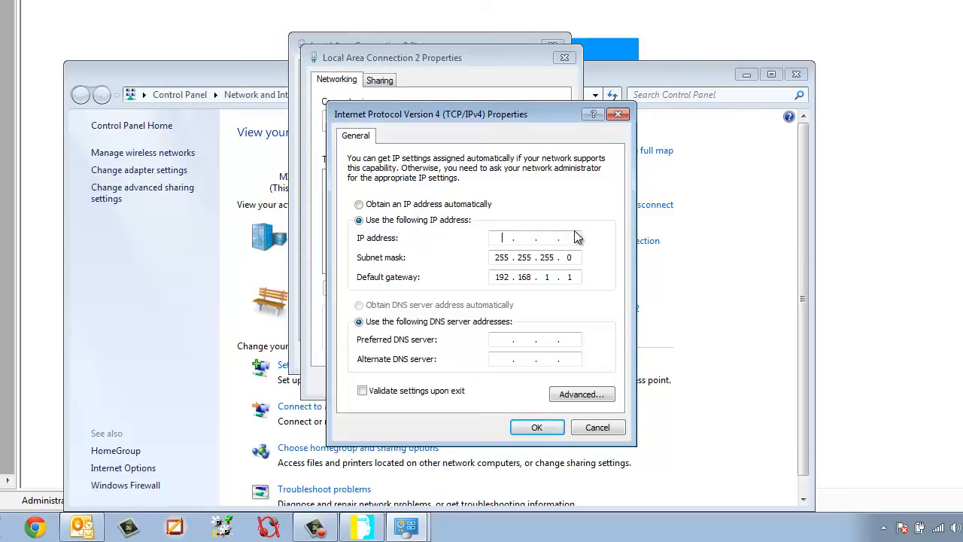
{"action": "type", "text": "10 . 164 . 177 . 17"}
Set the adapter's default gateway to 10.164.177.1, accept the settings and close the connection dialogs.
{"action": "key", "text": "BackSpace"}
{"action": "key", "text": "BackSpace"}
{"action": "key", "text": "BackSpace"}
{"action": "key", "text": "BackSpace"}
{"action": "key", "text": "BackSpace"}
{"action": "key", "text": "BackSpace"}
{"action": "type", "text": "10."}
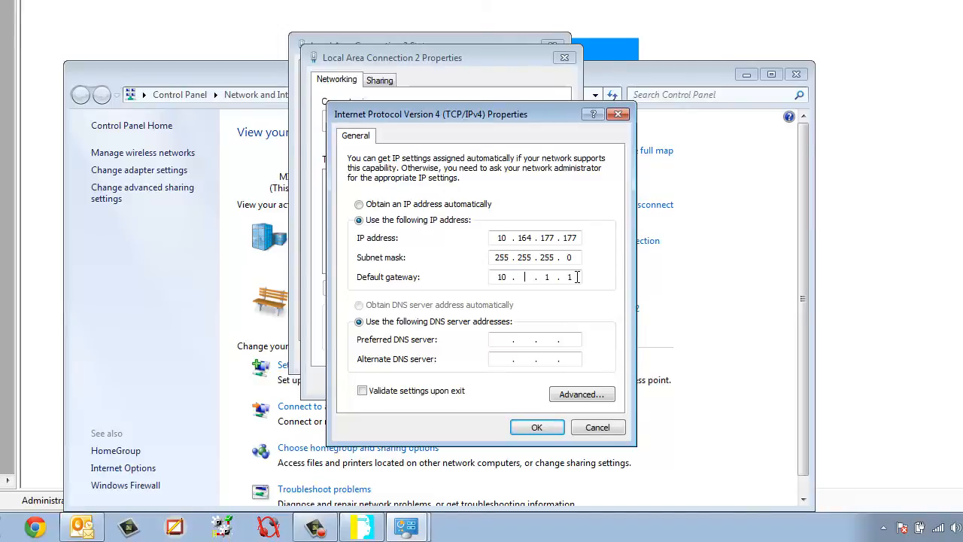
{"action": "type", "text": "164177"}
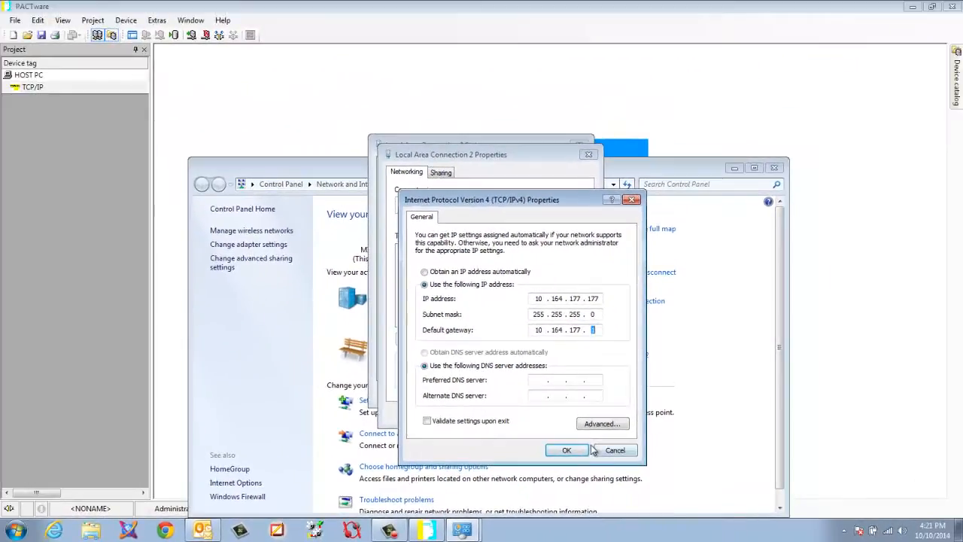
{"action": "left_click", "coordinate": [553, 427]}
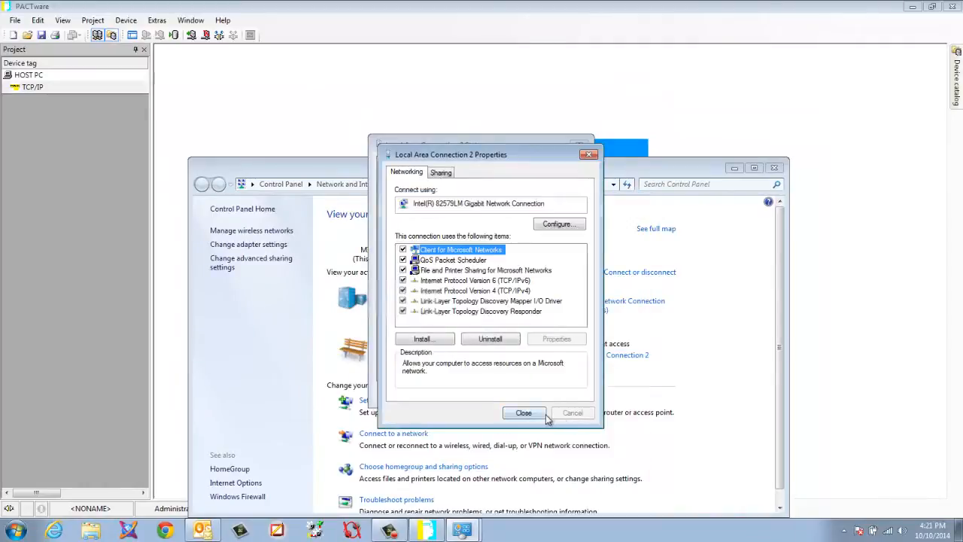
{"action": "left_click", "coordinate": [570, 414]}
{"action": "left_click", "coordinate": [568, 390]}
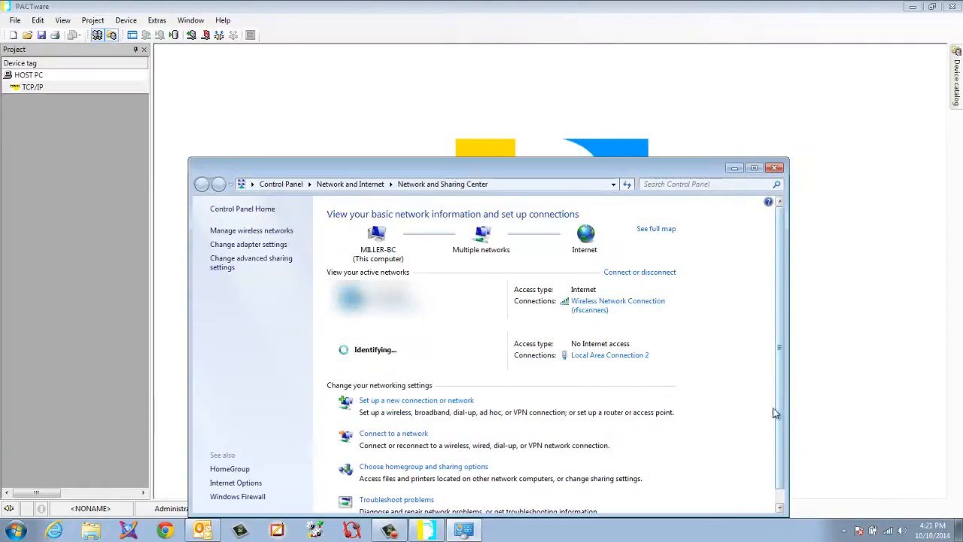
Return to PACTware and open Busaddress management for the TCP/IP device.
{"action": "left_click", "coordinate": [356, 104]}
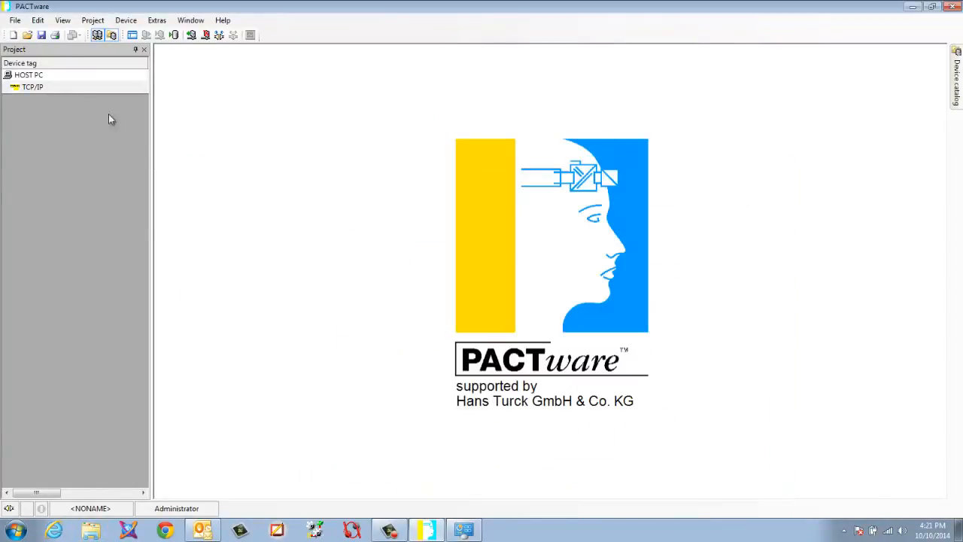
{"action": "right_click", "coordinate": [35, 92]}
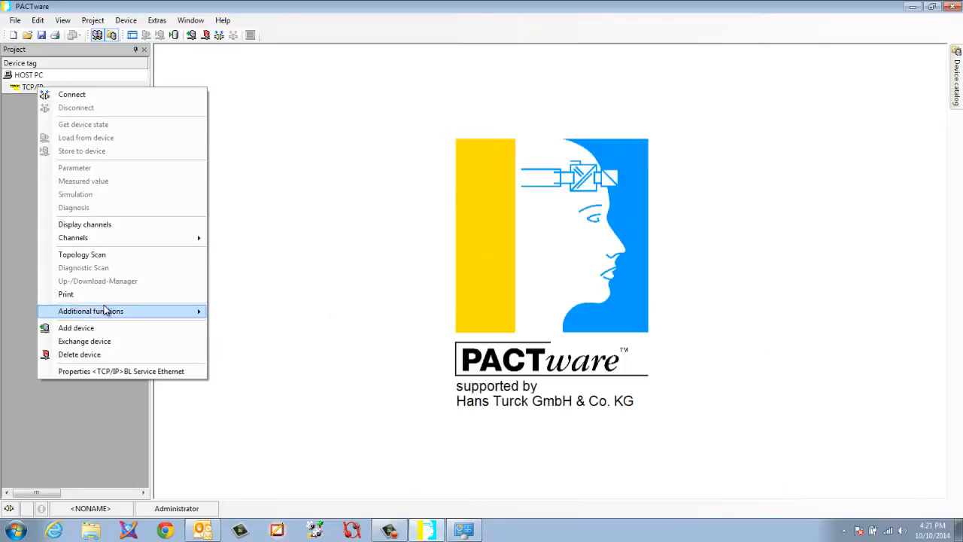
{"action": "mouse_move", "coordinate": [124, 317]}
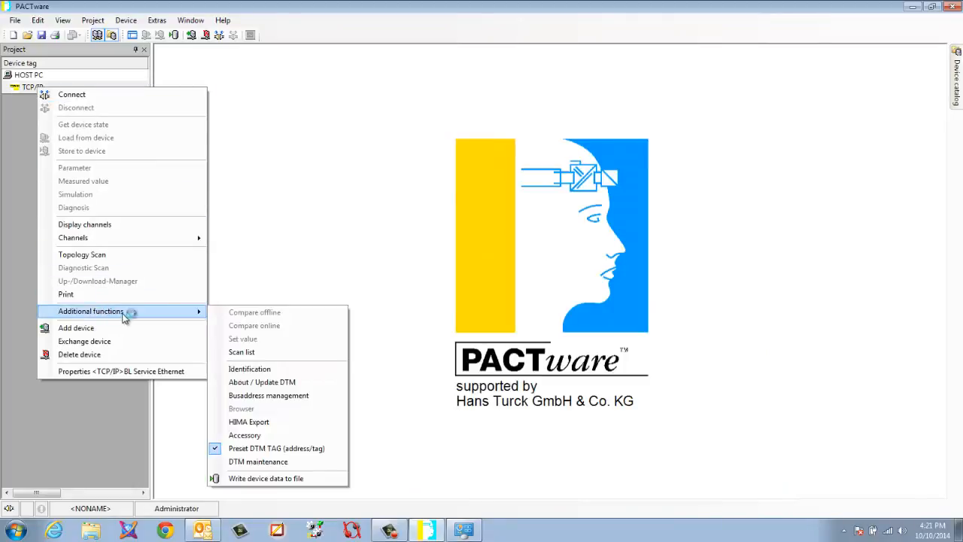
{"action": "left_click", "coordinate": [284, 395]}
Select the Local Area Connection 2 adapter with address 10.164.177.177 and search for online devices.
{"action": "left_click", "coordinate": [188, 121]}
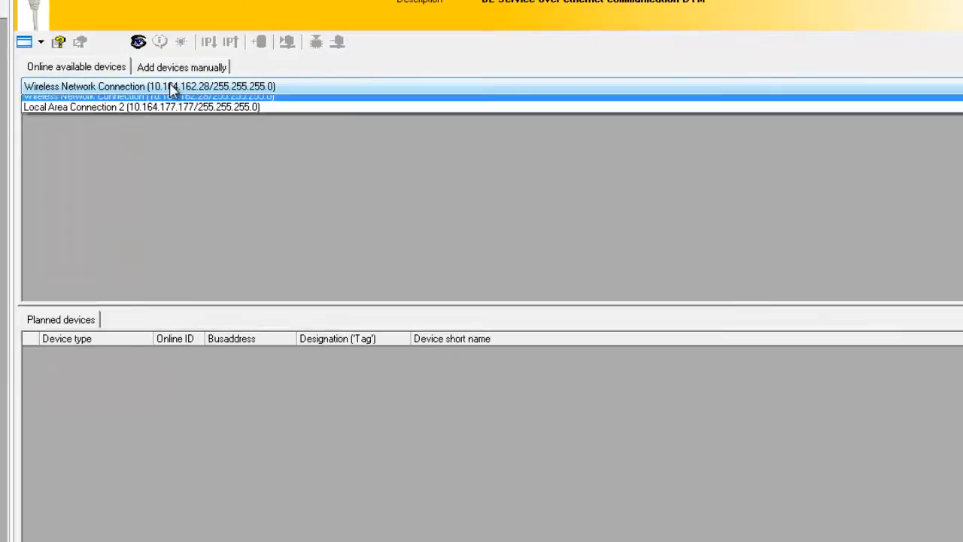
{"action": "left_click", "coordinate": [94, 109]}
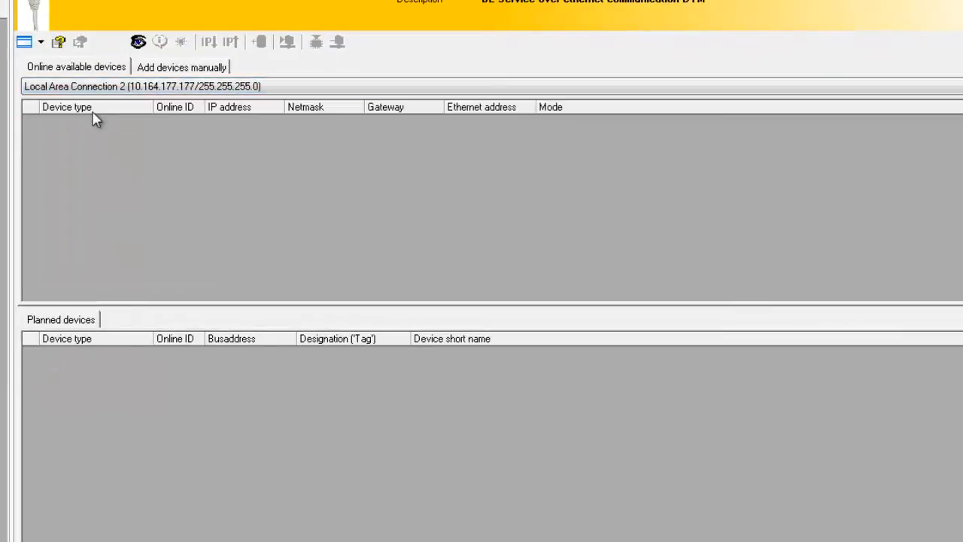
{"action": "left_click", "coordinate": [137, 42]}
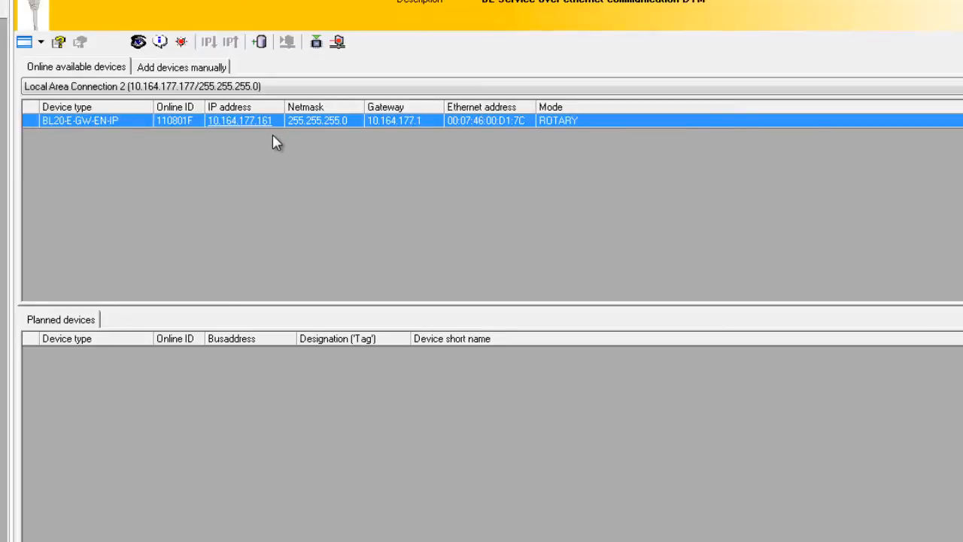
Switch to Calculator, use its Programmer mode and convert decimal 165 to binary.
{"action": "key", "text": "alt+Tab"}
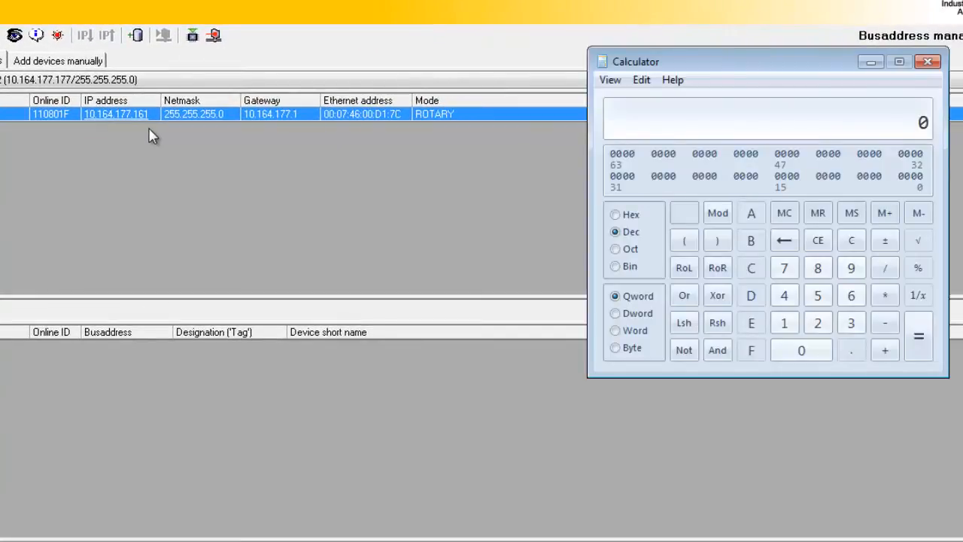
{"action": "left_click", "coordinate": [613, 80]}
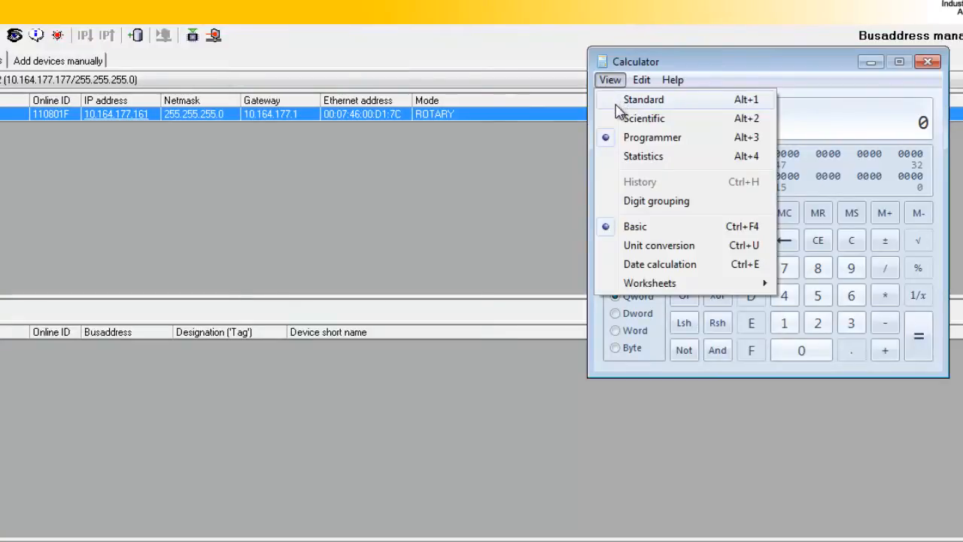
{"action": "left_click", "coordinate": [632, 99]}
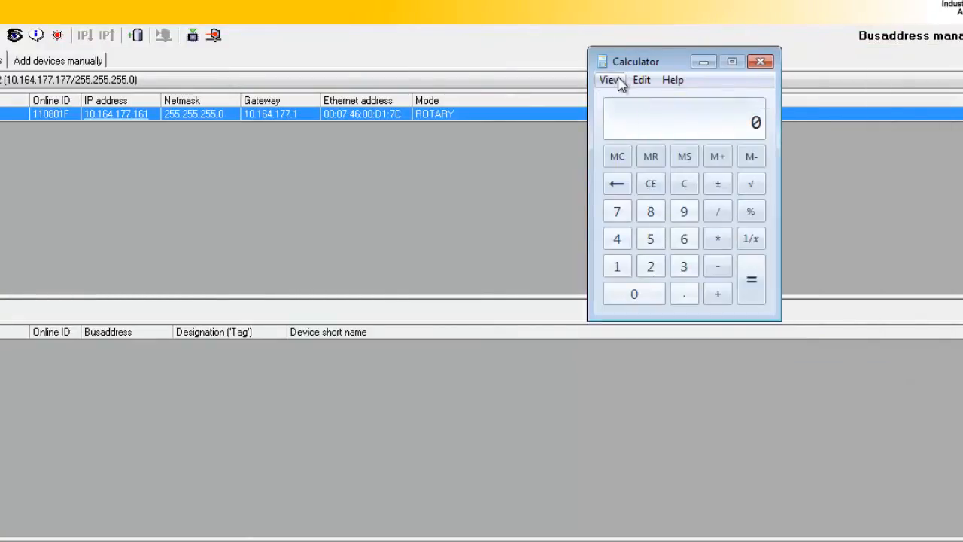
{"action": "left_click", "coordinate": [610, 81]}
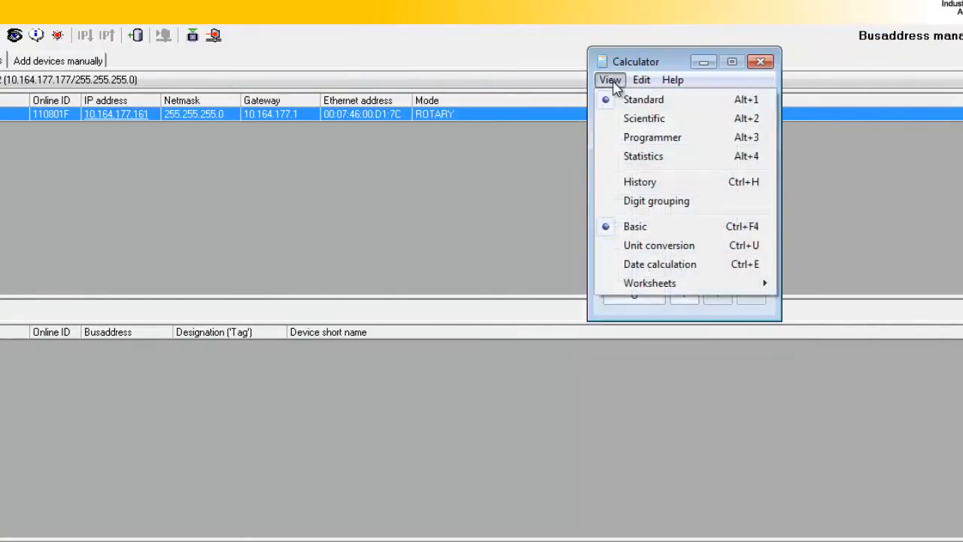
{"action": "left_click", "coordinate": [614, 140]}
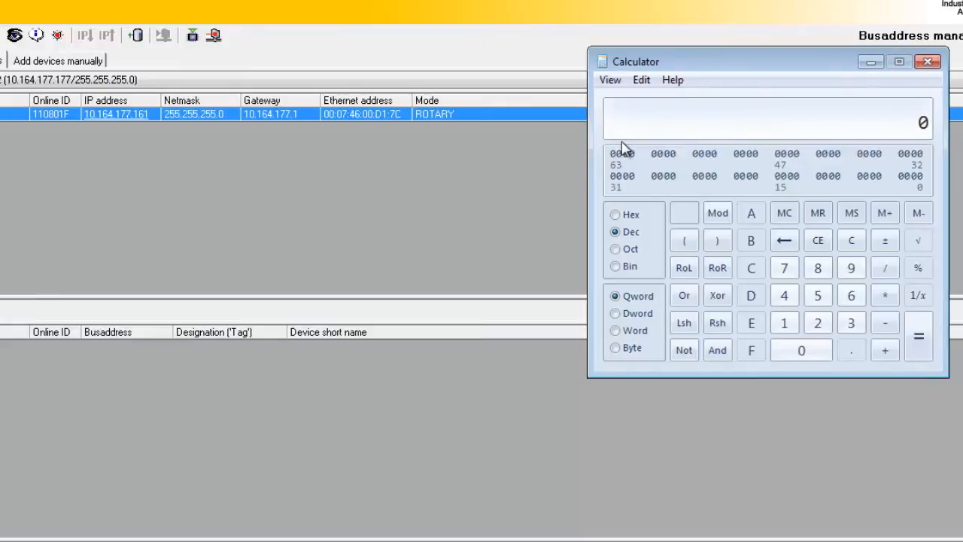
{"action": "type", "text": "165"}
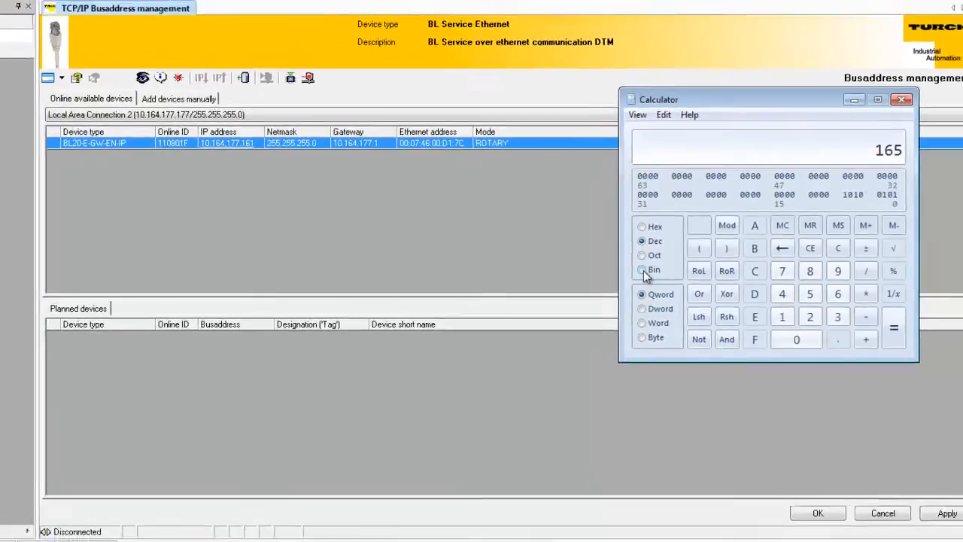
{"action": "left_click", "coordinate": [617, 267]}
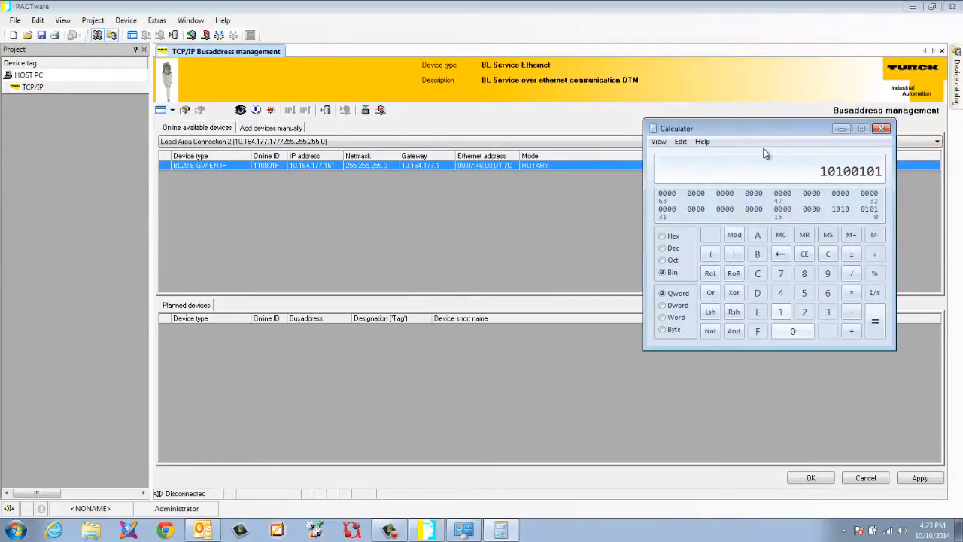
Close Calculator and search for online devices again in the Busaddress management window.
{"action": "left_click", "coordinate": [881, 128]}
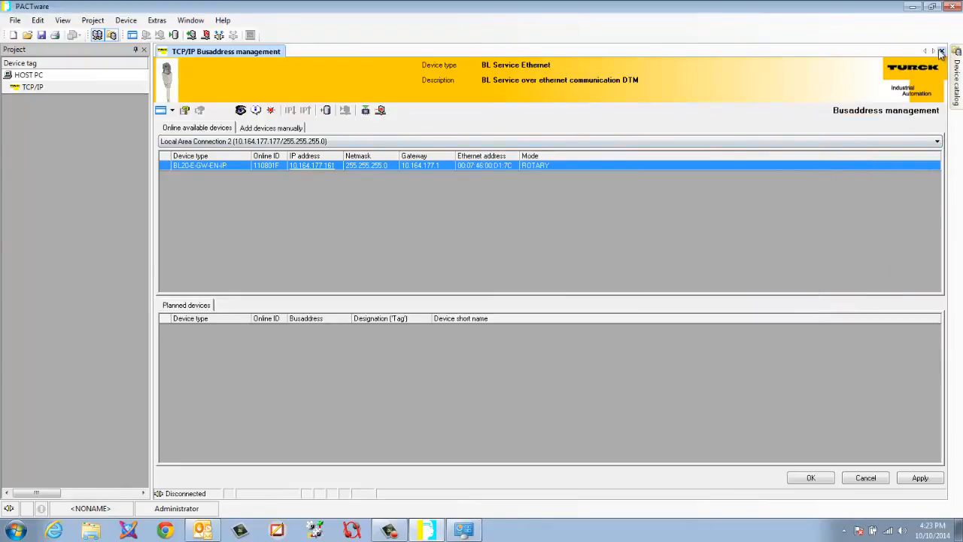
{"action": "left_click", "coordinate": [241, 110]}
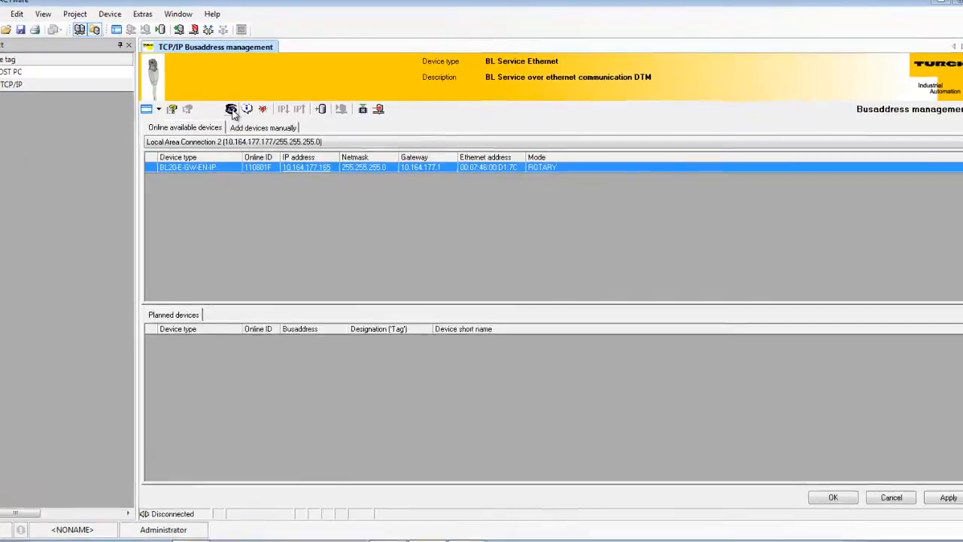